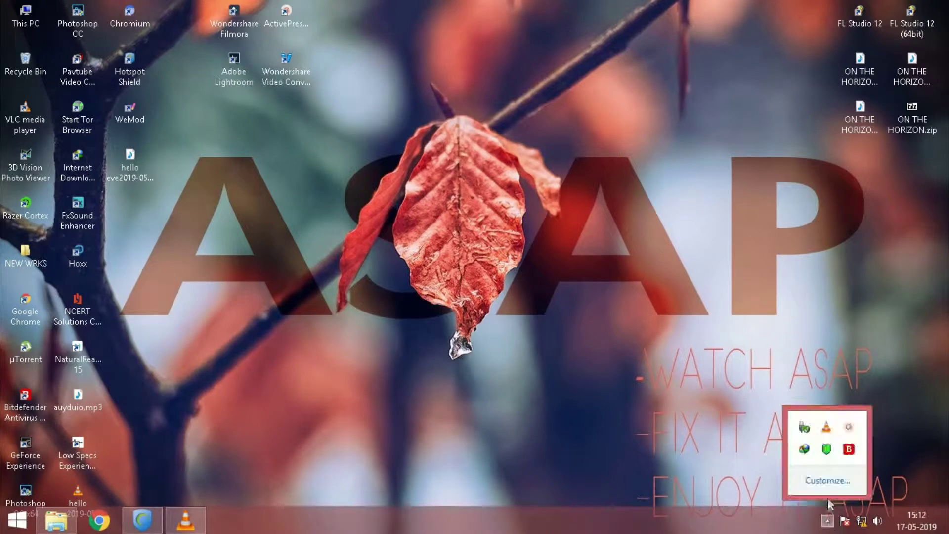
Launch Google Chrome and open its Settings page
click(487, 341)
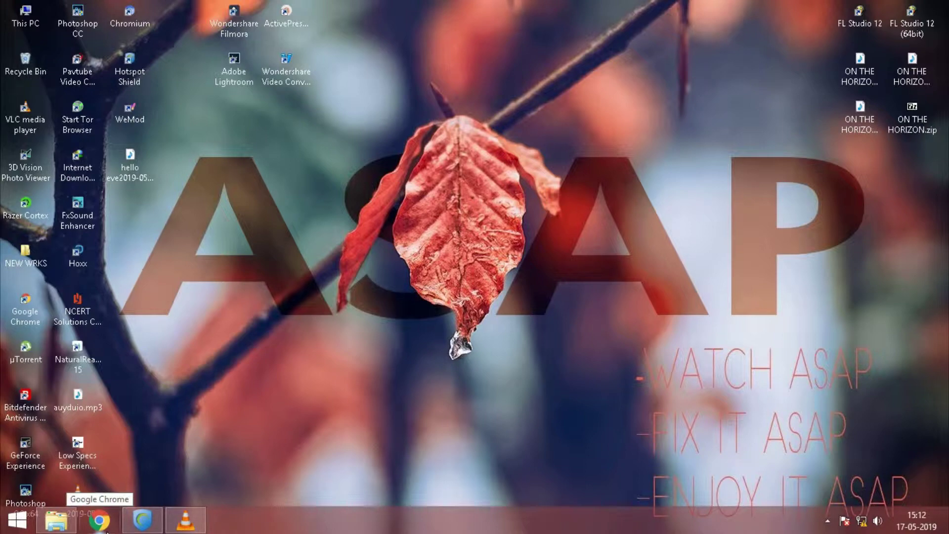
click(99, 520)
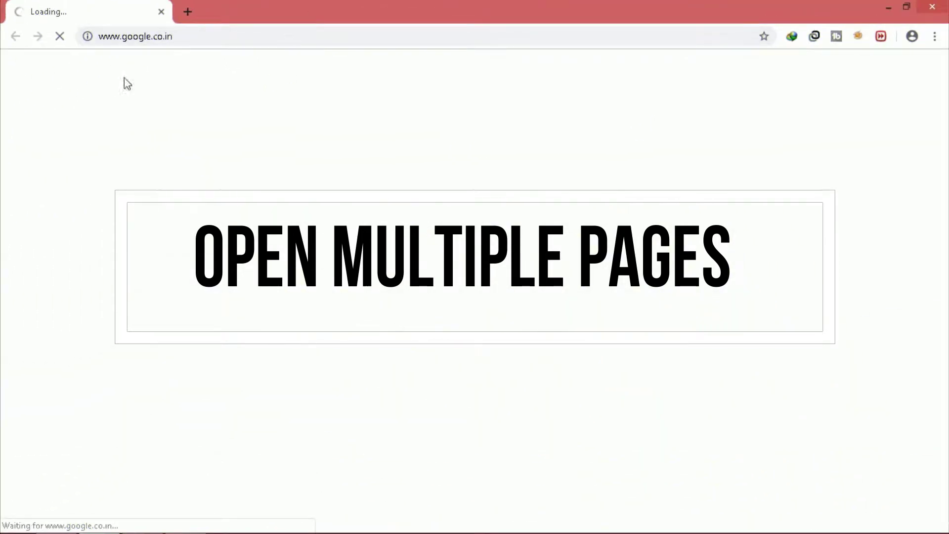
click(934, 39)
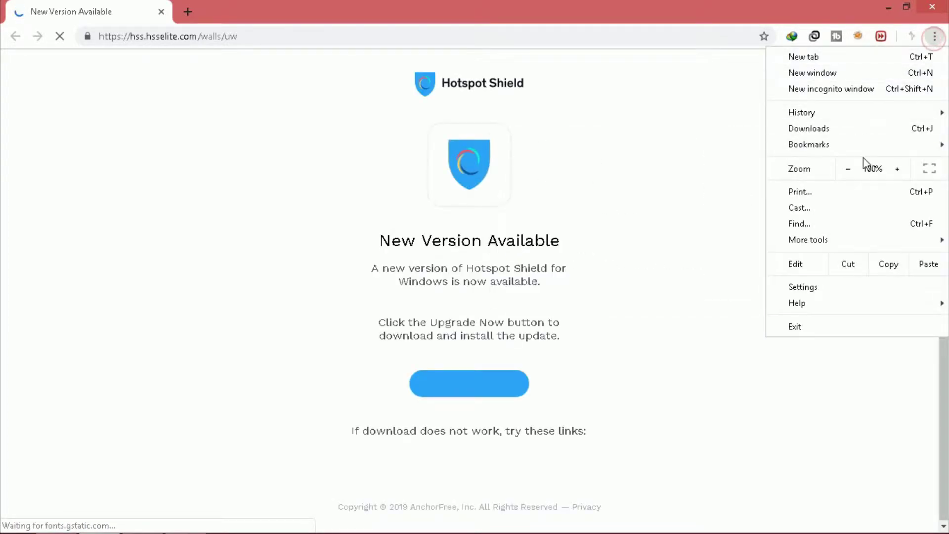
click(823, 289)
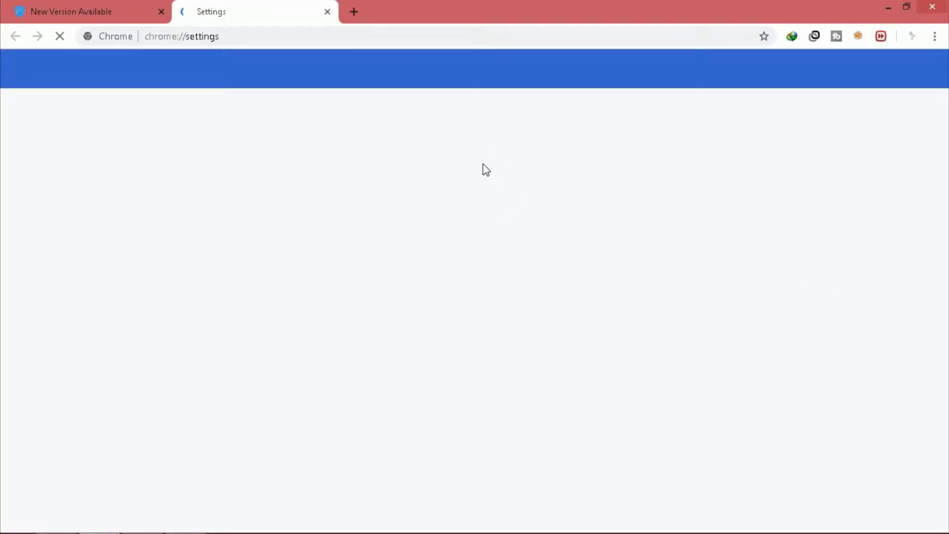
scroll(296, 354, down, 7)
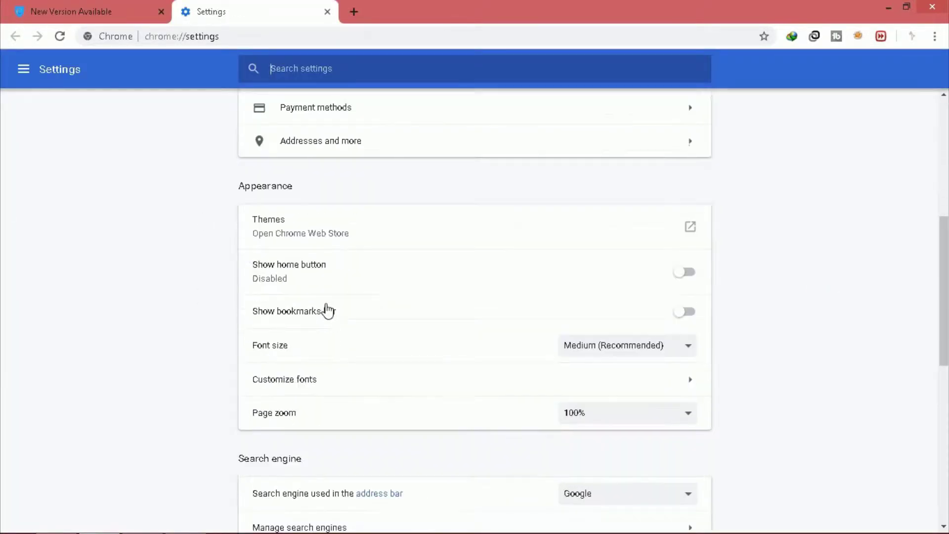
scroll(327, 311, down, 7)
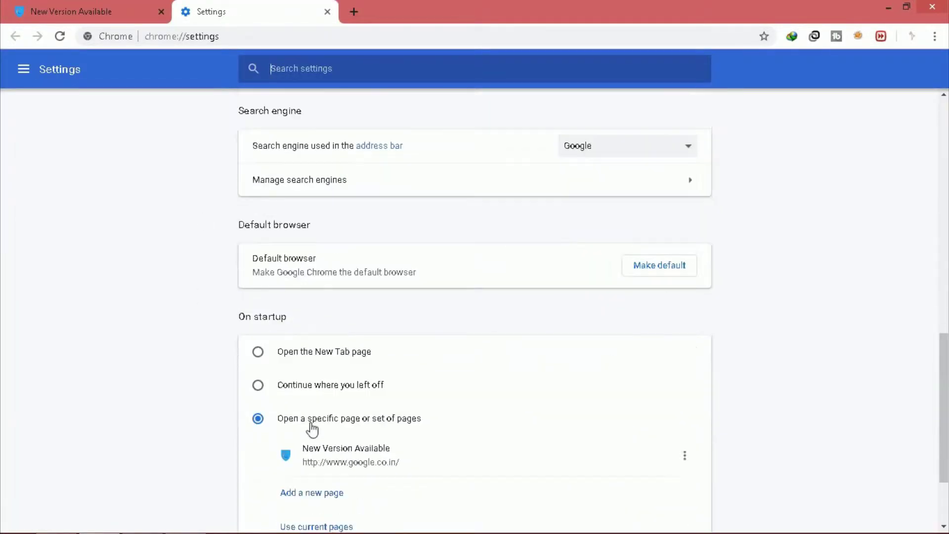
click(317, 360)
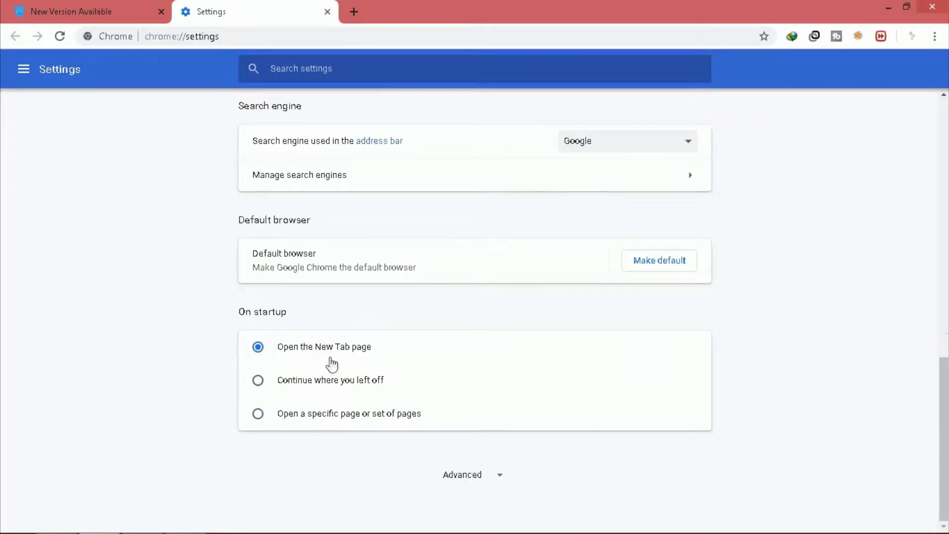
click(344, 418)
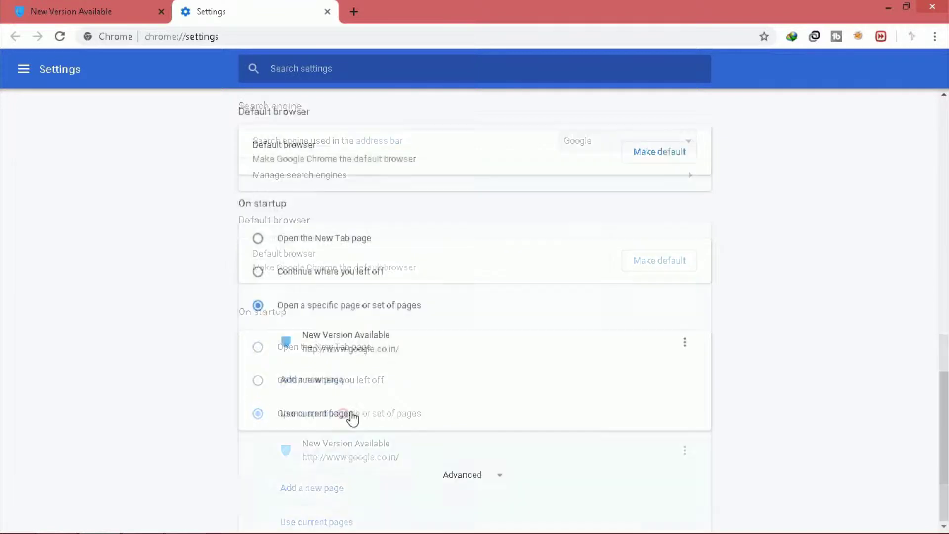
click(338, 380)
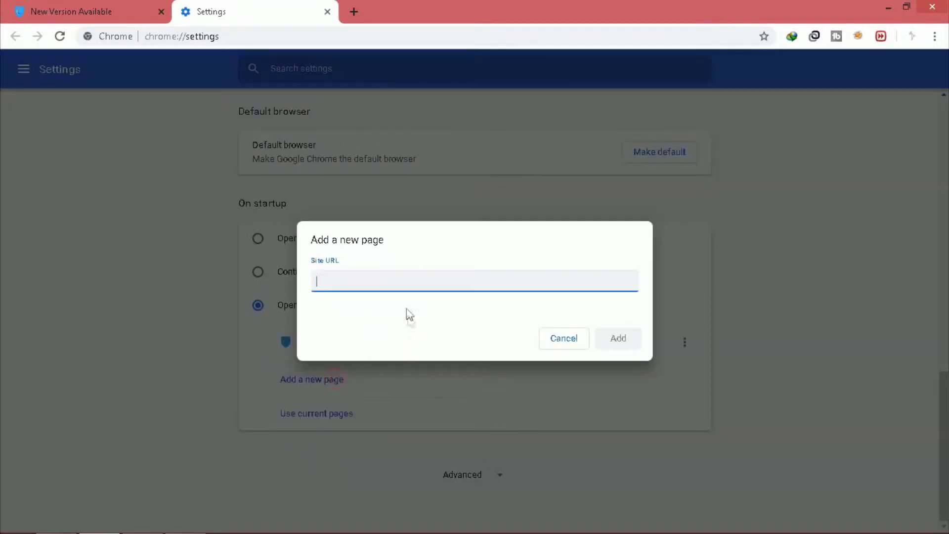
text(www.youtube.com)
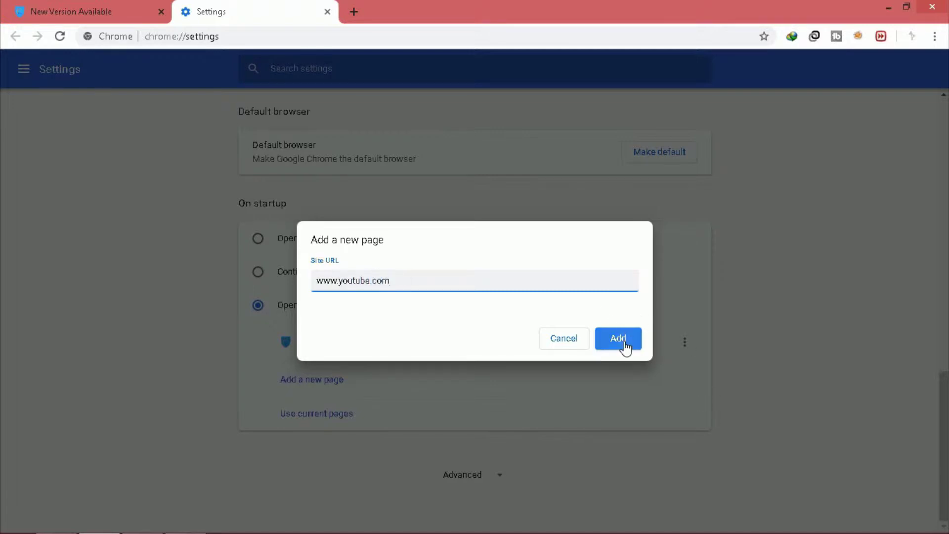
click(624, 344)
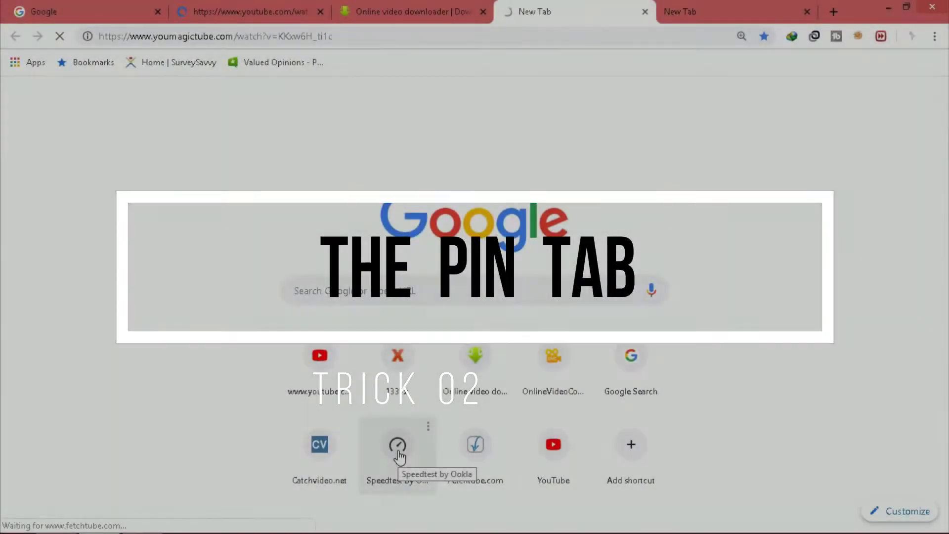
Load Speedtest by Ookla in the current tab and close the empty New Tab beside it
click(399, 457)
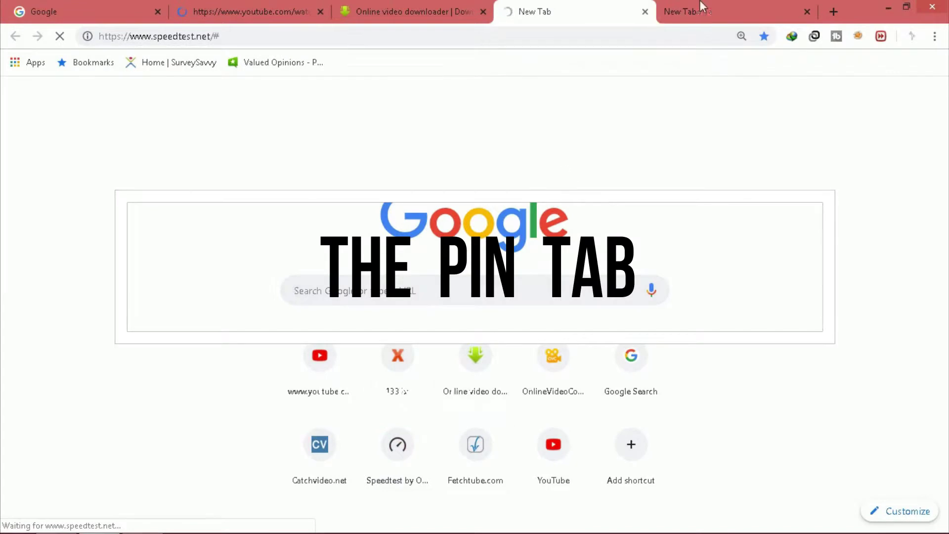
click(807, 11)
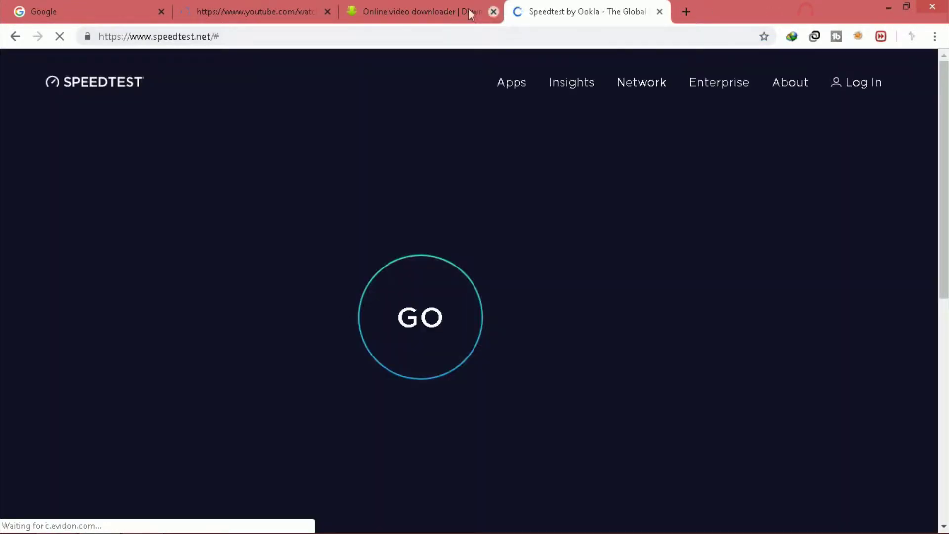
Pin all four open tabs: Google, YouTube, the online video downloader and Speedtest
click(428, 8)
click(224, 7)
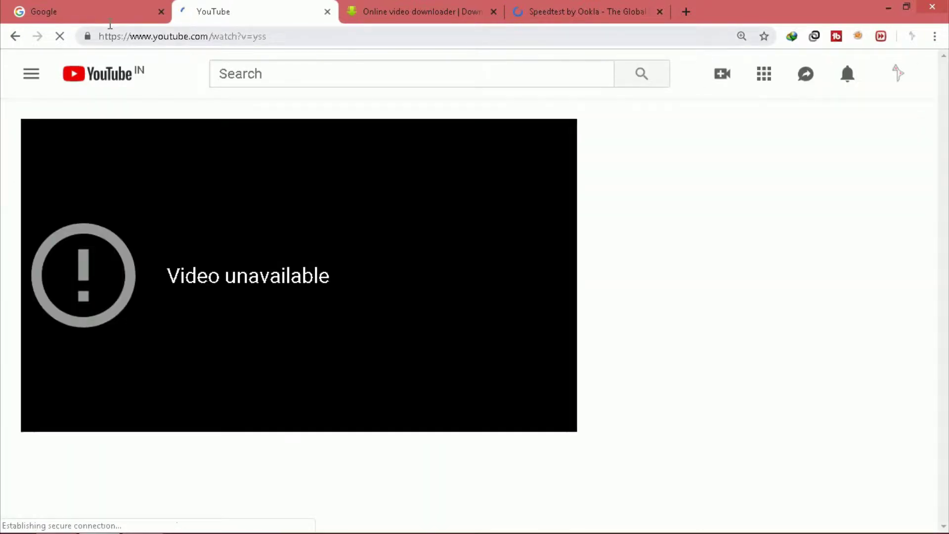
right_click(128, 2)
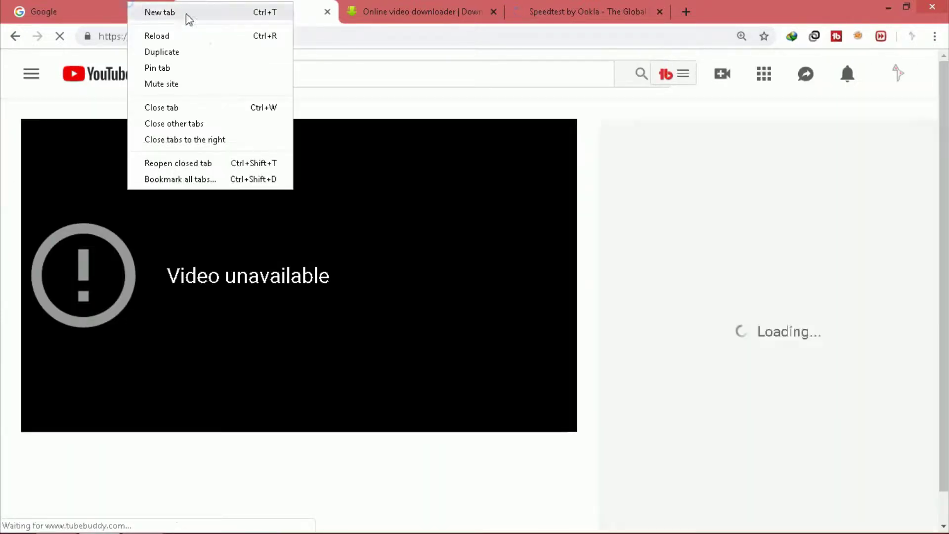
click(182, 74)
right_click(127, 11)
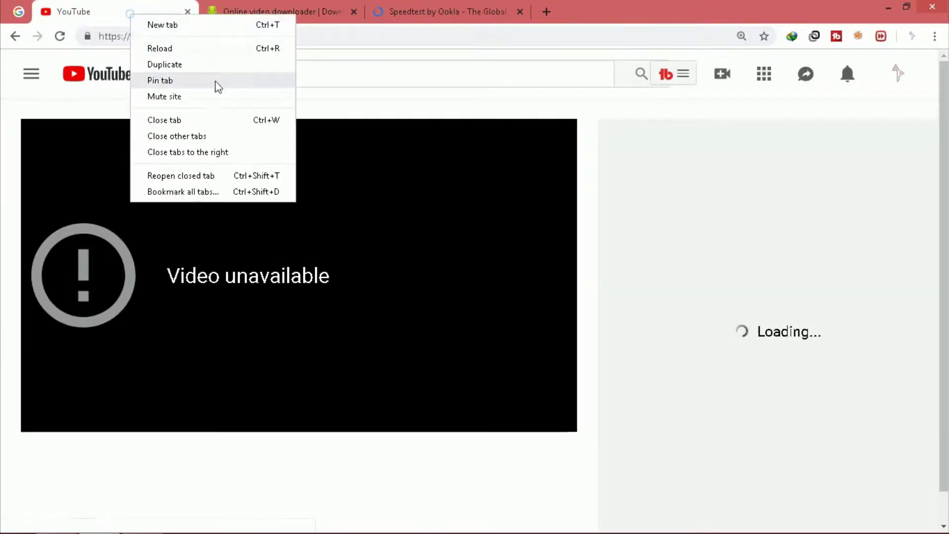
click(202, 81)
right_click(159, 12)
click(231, 72)
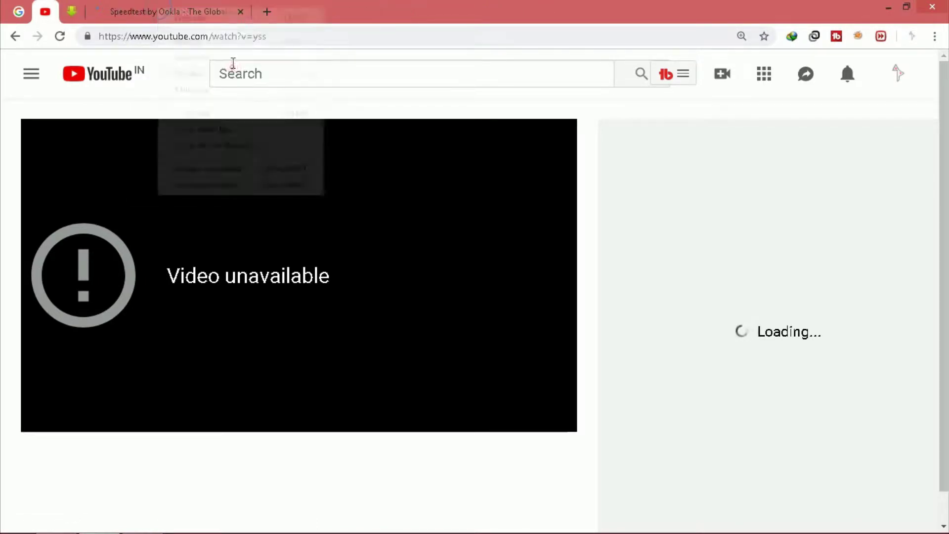
right_click(183, 8)
click(241, 75)
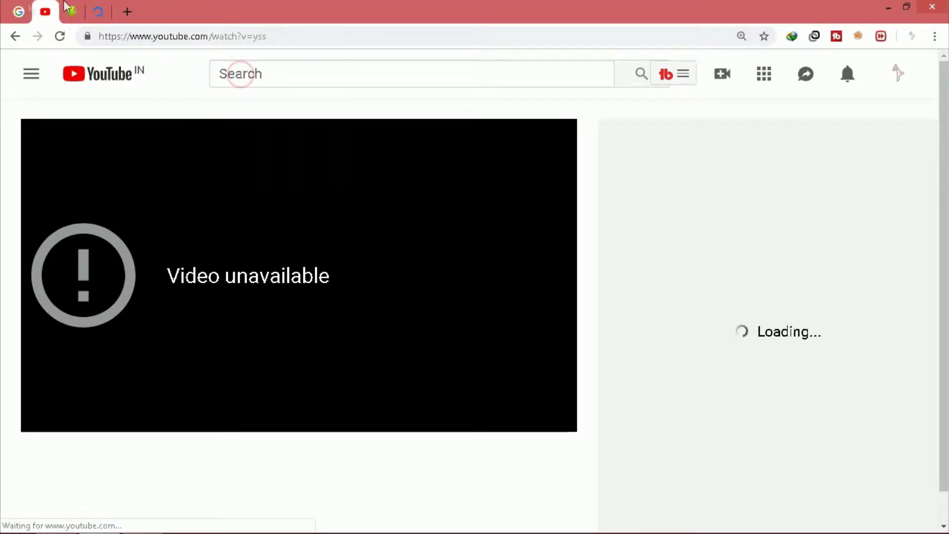
Unpin the Speedtest tab, bring it into view and pin it again
right_click(99, 14)
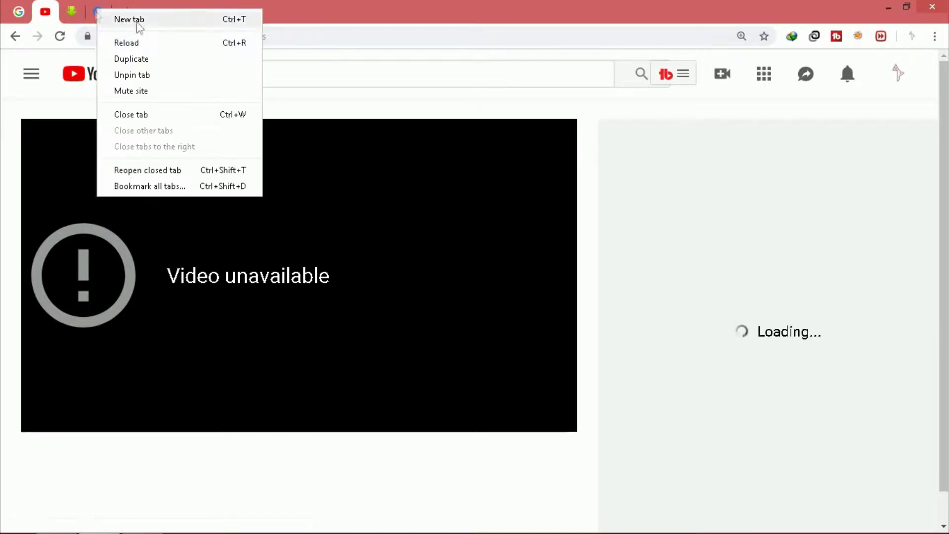
click(144, 75)
click(135, 8)
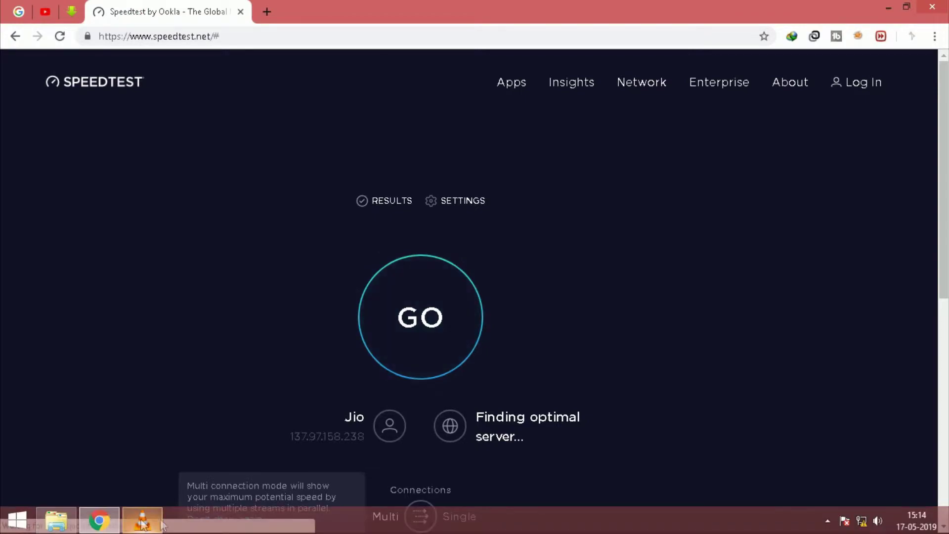
right_click(103, 15)
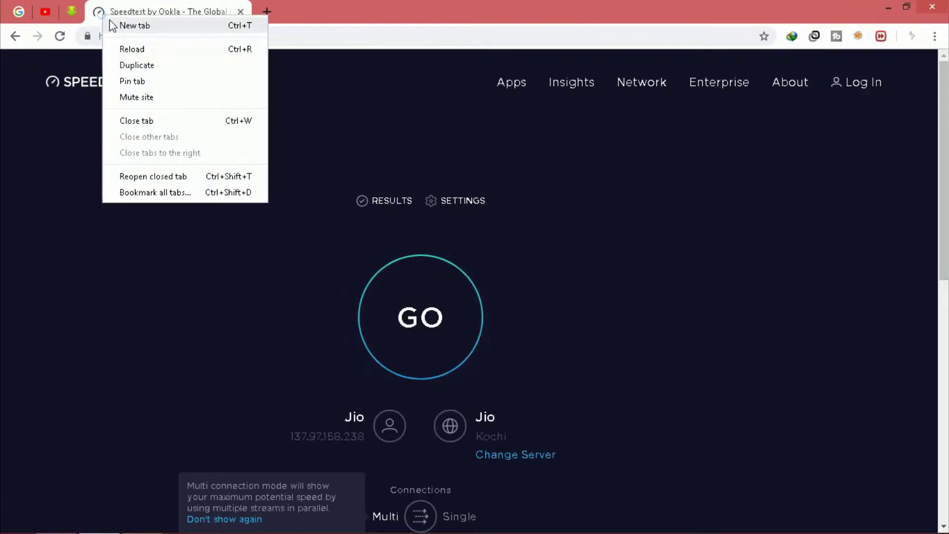
click(132, 81)
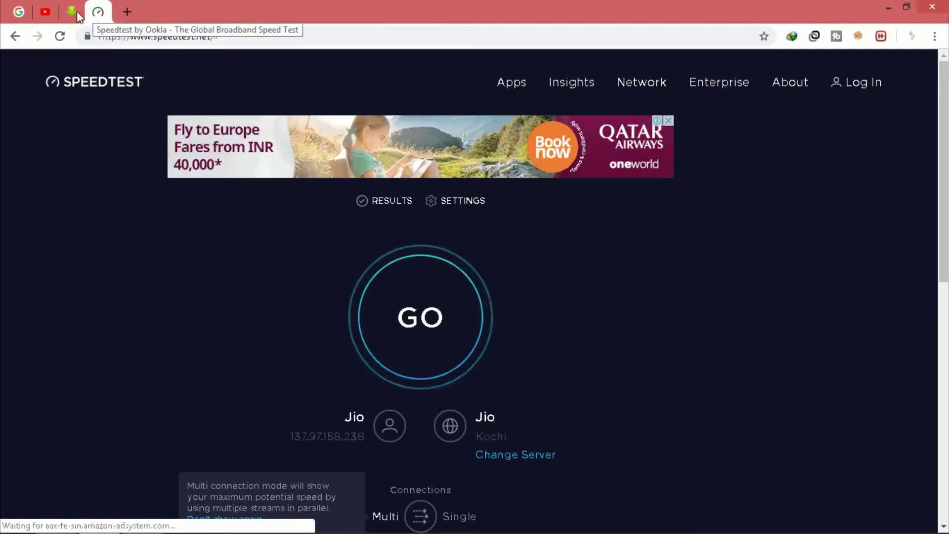
Cycle through the pinned tabs back to Google, return to the Speedtest tab and unpin it
key(ctrl+shift+Tab)
key(ctrl+shift+Tab)
key(ctrl+shift+Tab)
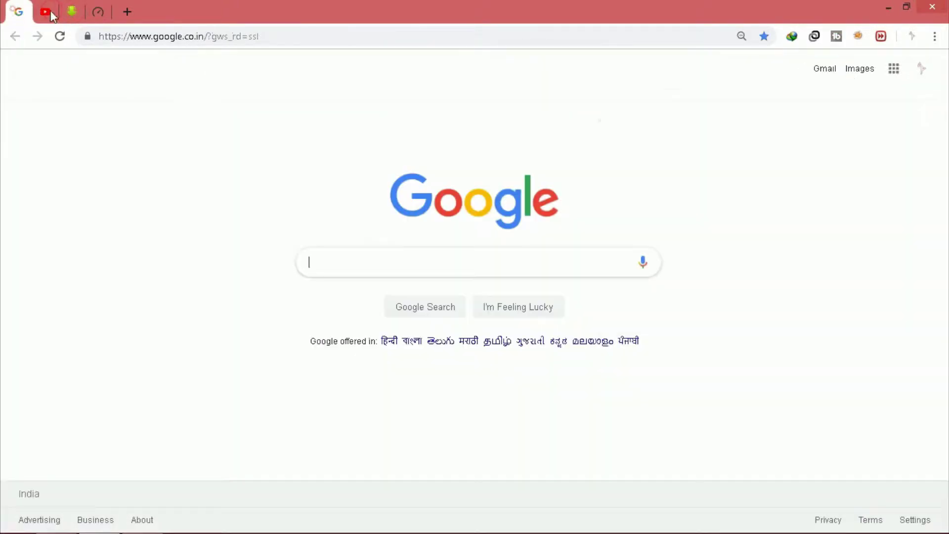
click(97, 11)
right_click(99, 10)
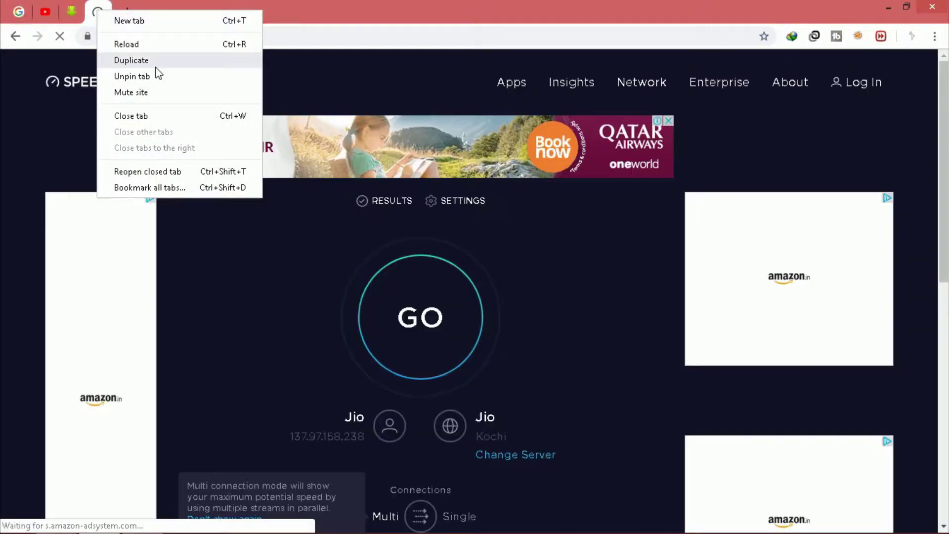
click(150, 69)
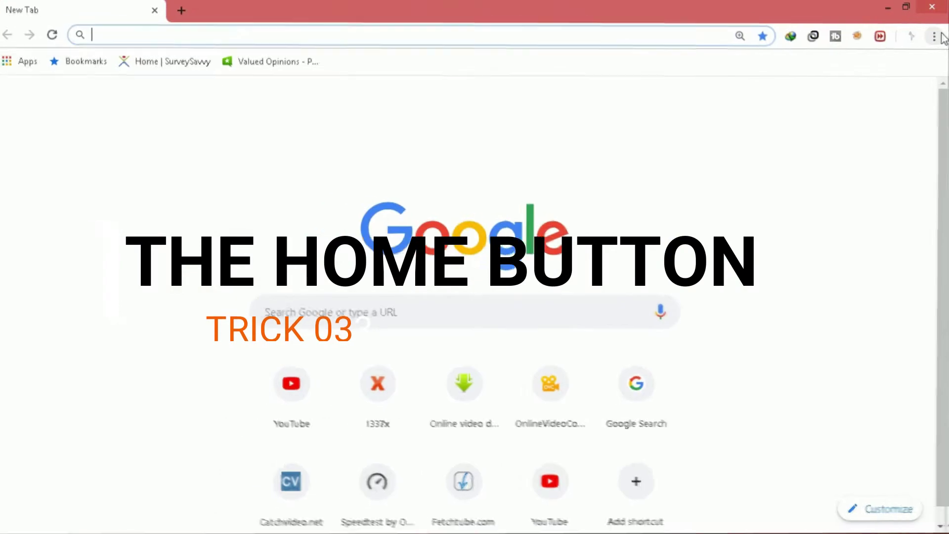
Open the browser settings and enable Show home button in the Appearance section
click(935, 37)
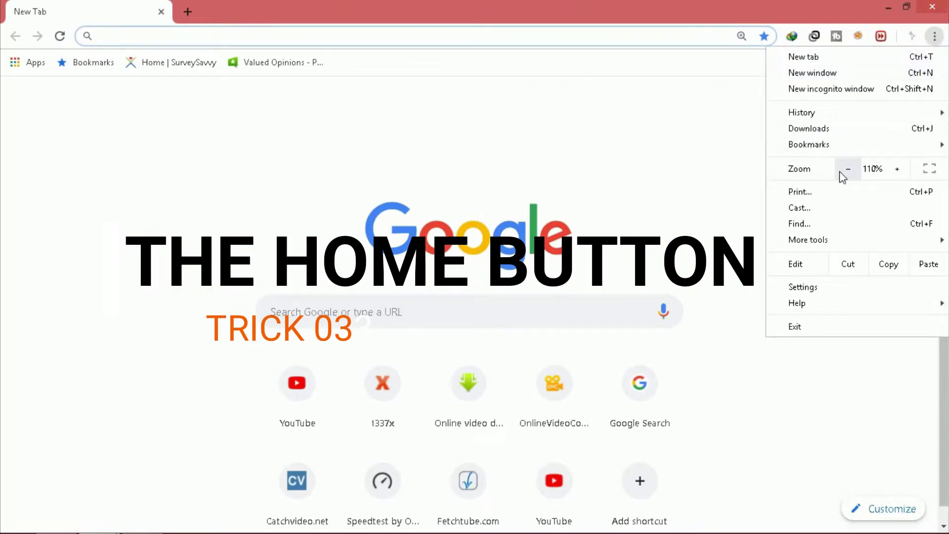
click(814, 288)
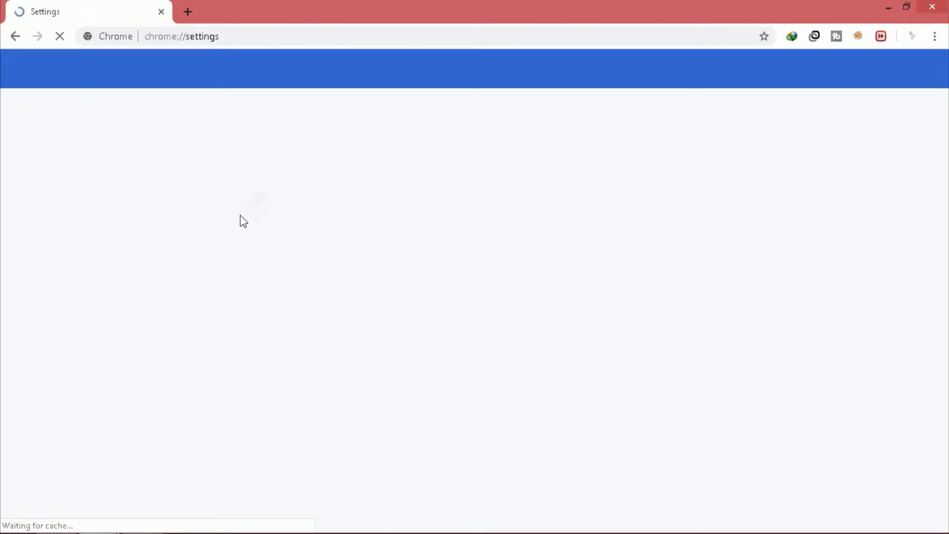
scroll(328, 216, down, 3)
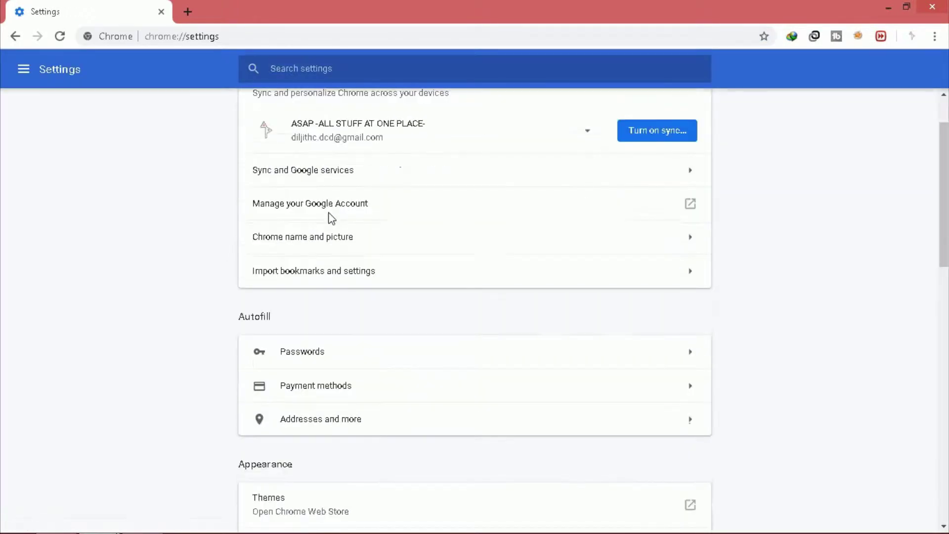
scroll(330, 220, down, 2)
drag(239, 325, 292, 325)
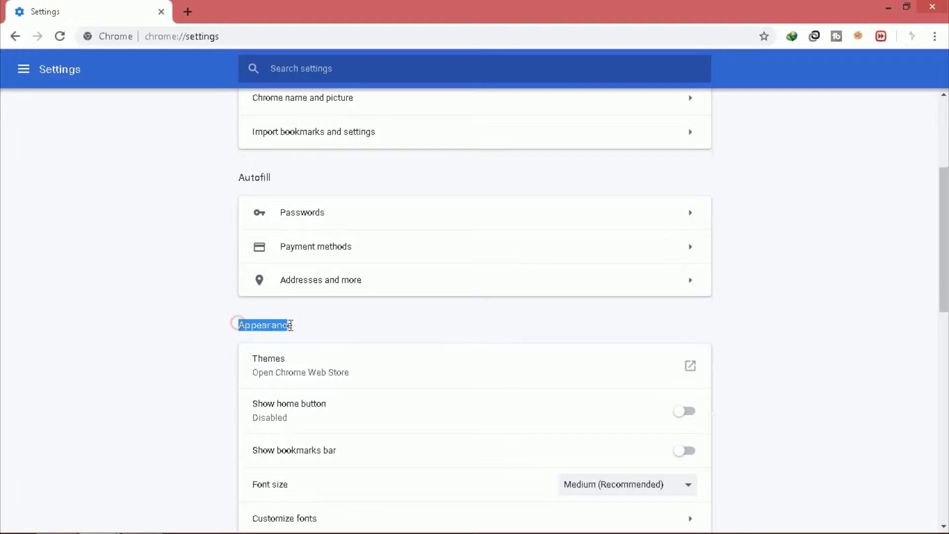
scroll(293, 324, down, 4)
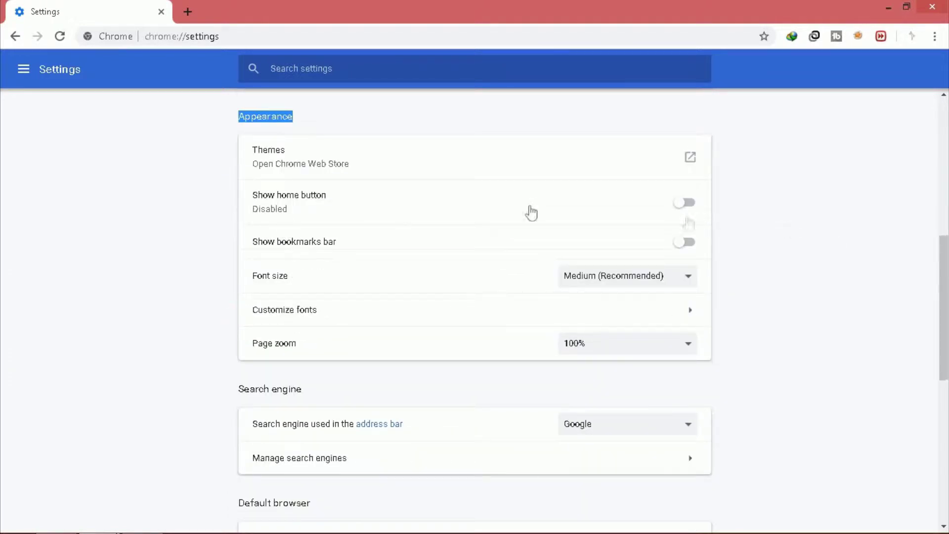
click(680, 203)
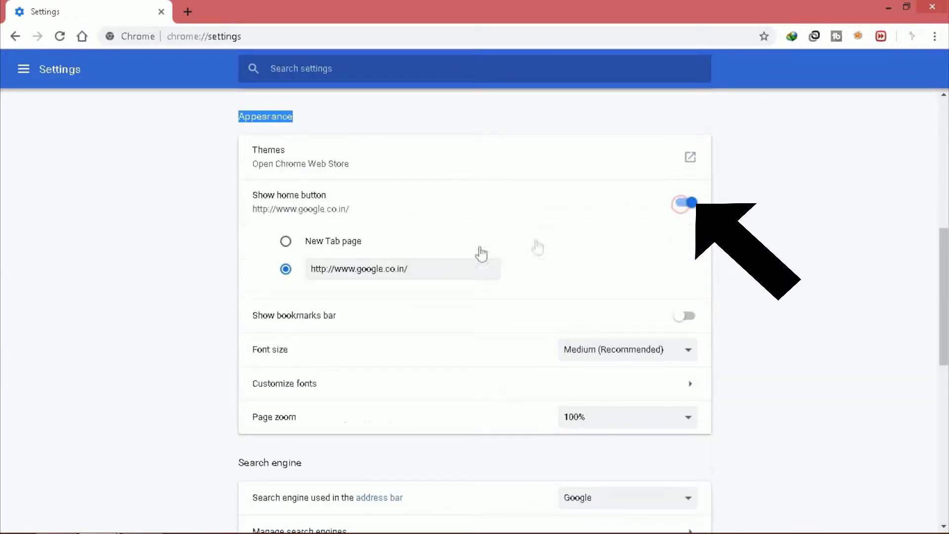
click(338, 242)
click(348, 268)
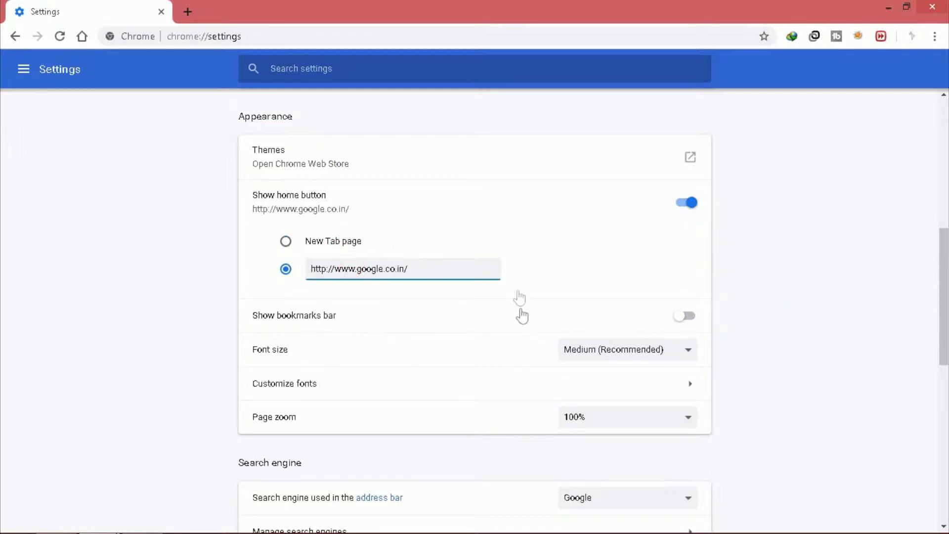
click(354, 242)
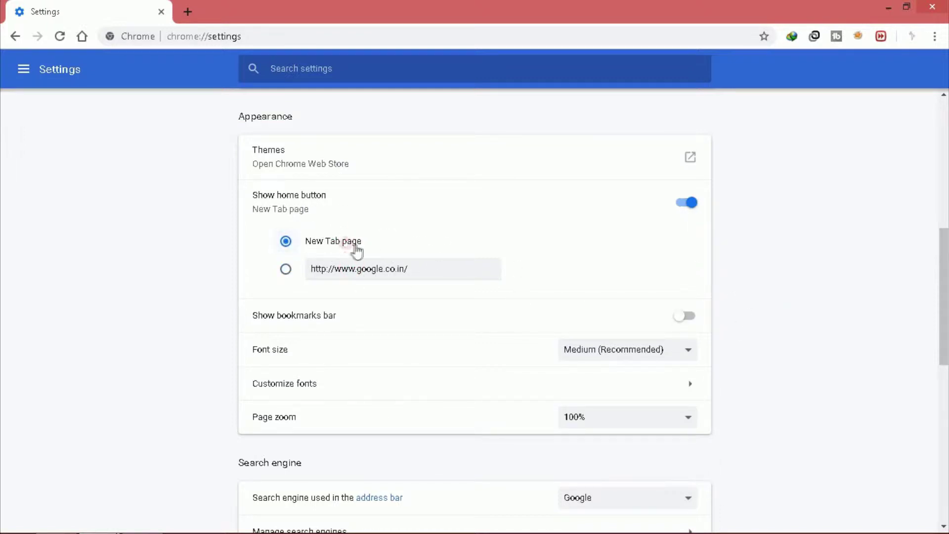
click(285, 269)
click(430, 271)
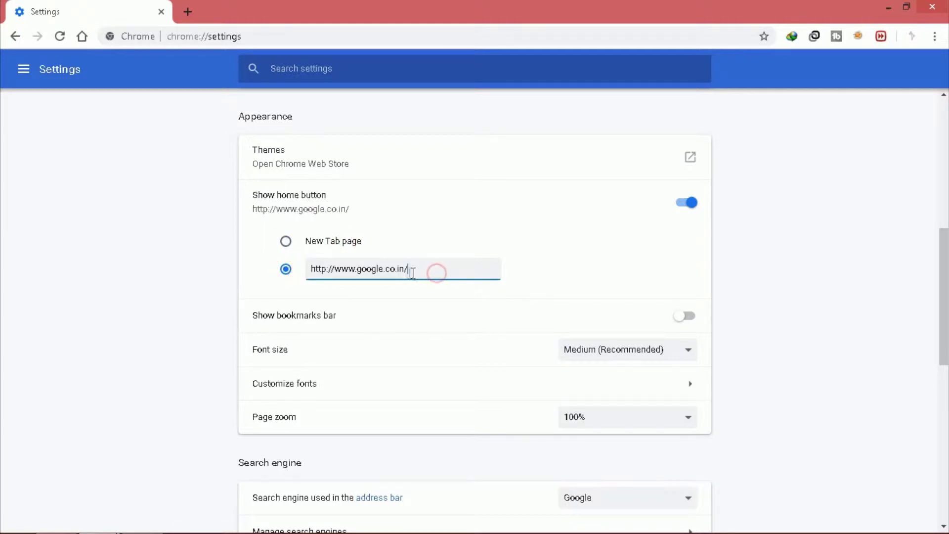
click(188, 12)
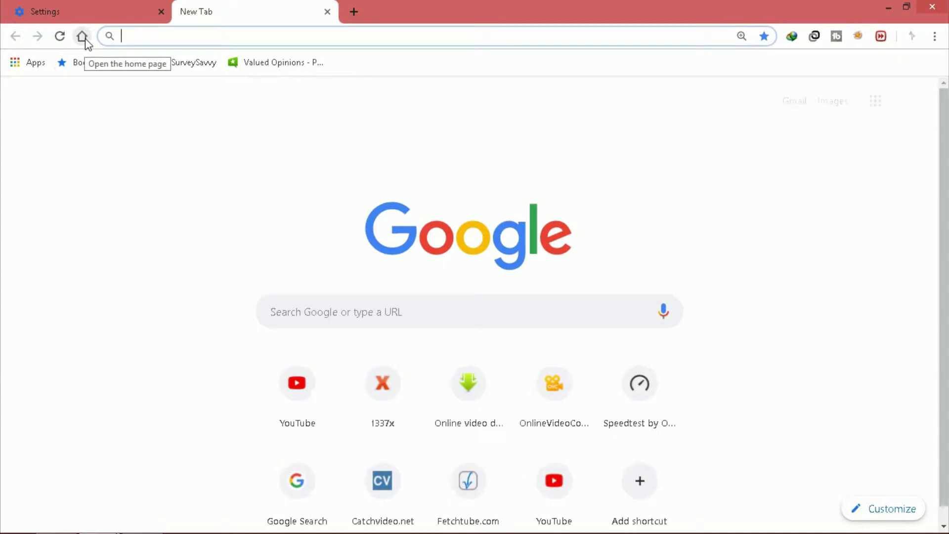
click(93, 8)
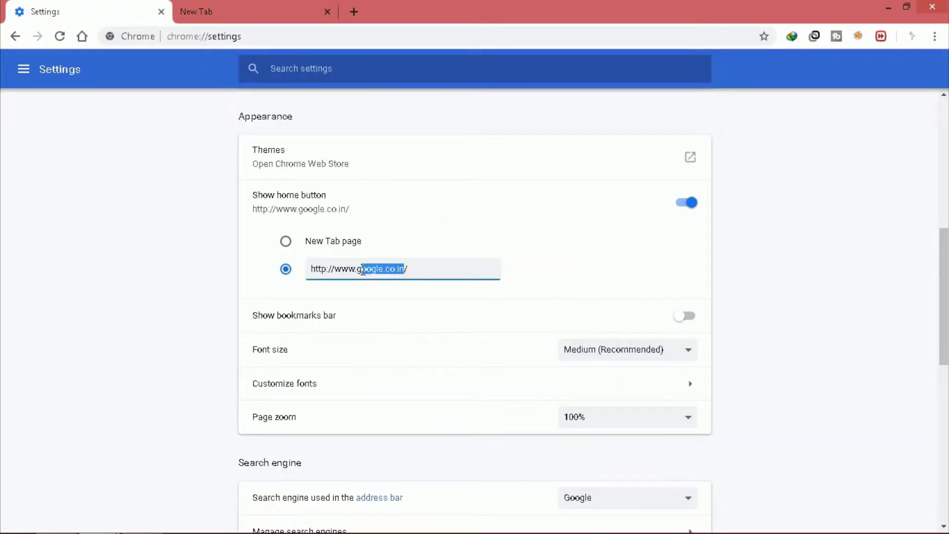
key(BackSpace)
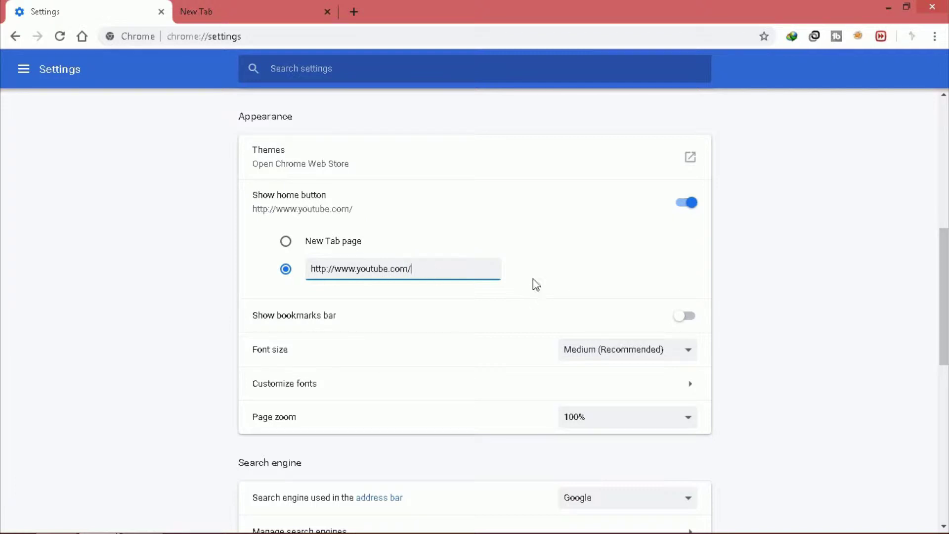
click(233, 5)
click(83, 37)
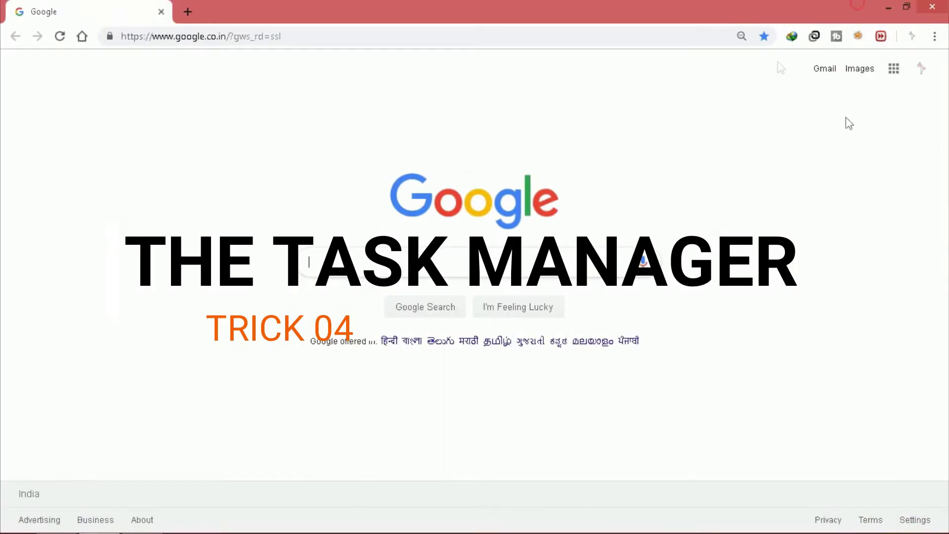
Open Chrome's Task Manager and maximize its window
click(935, 37)
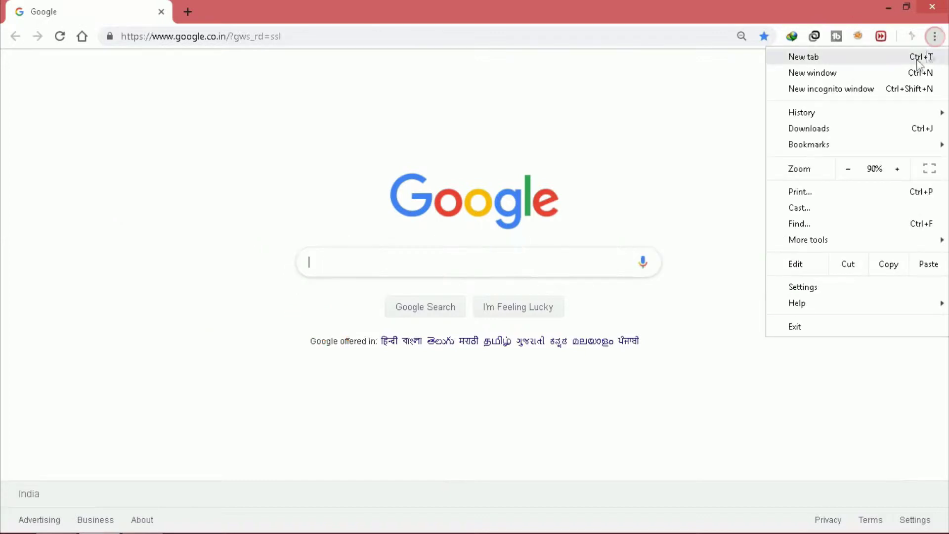
mouse_move(850, 240)
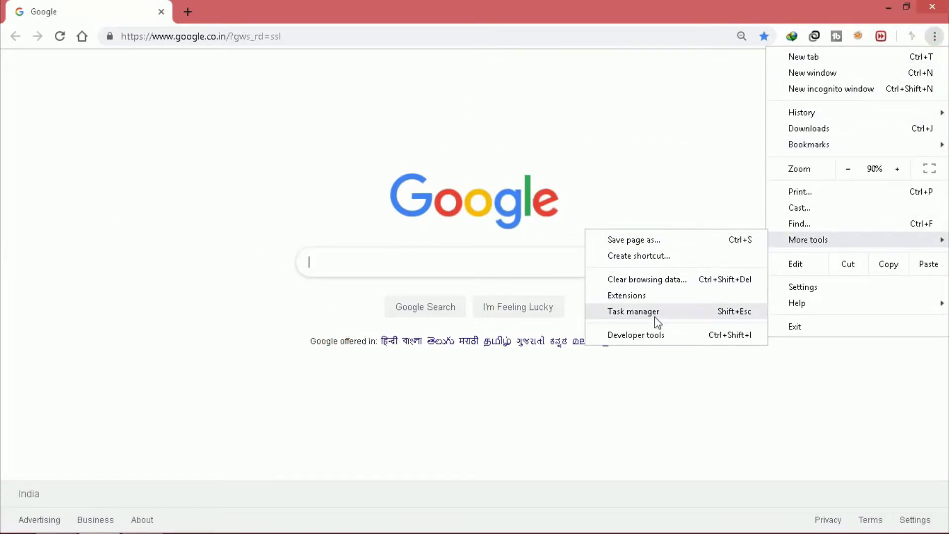
click(641, 313)
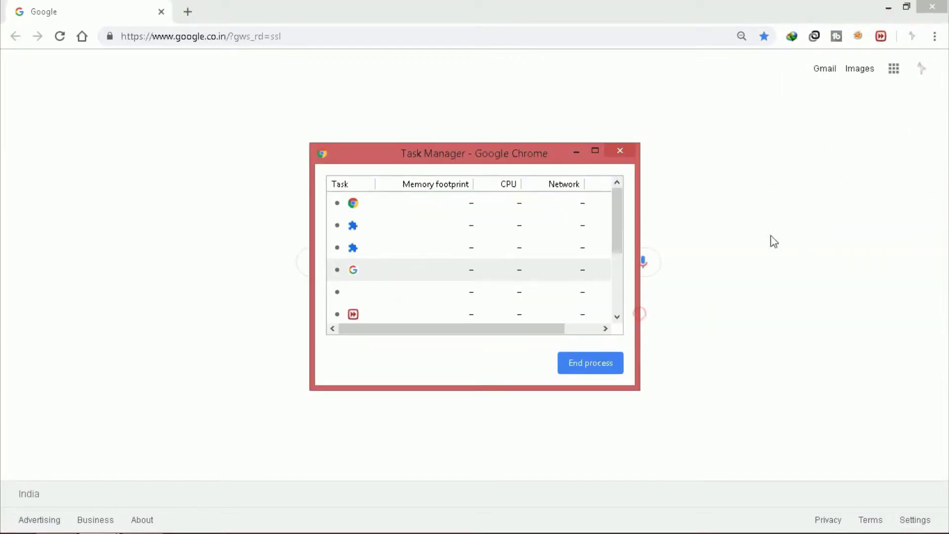
click(598, 152)
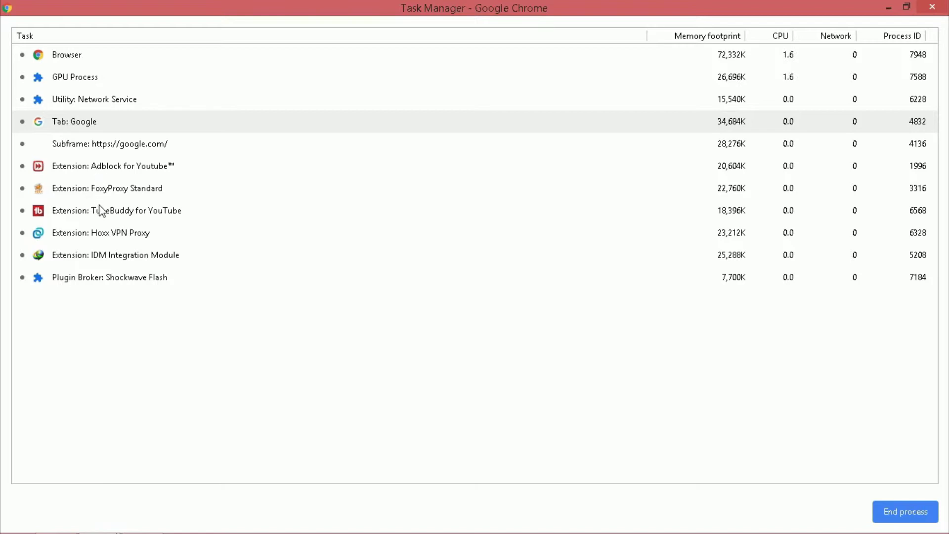
click(142, 259)
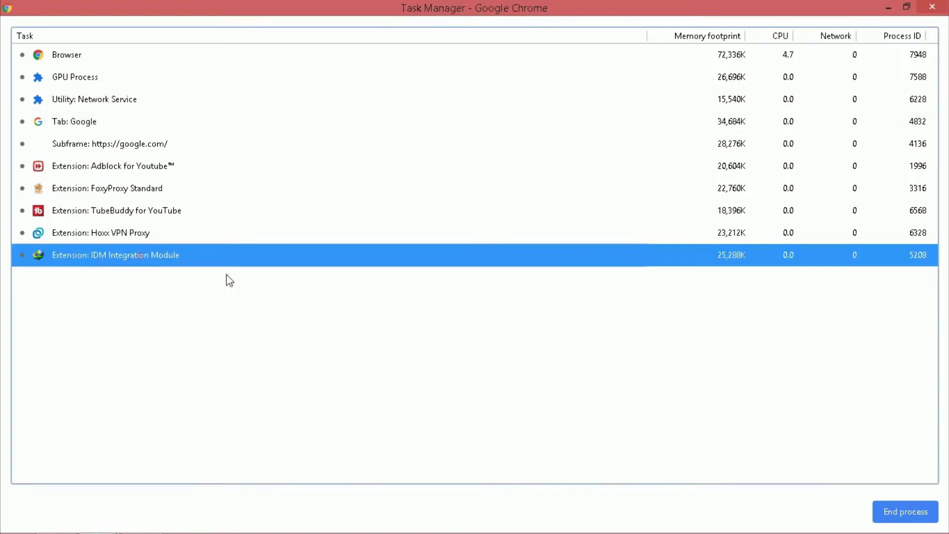
click(907, 516)
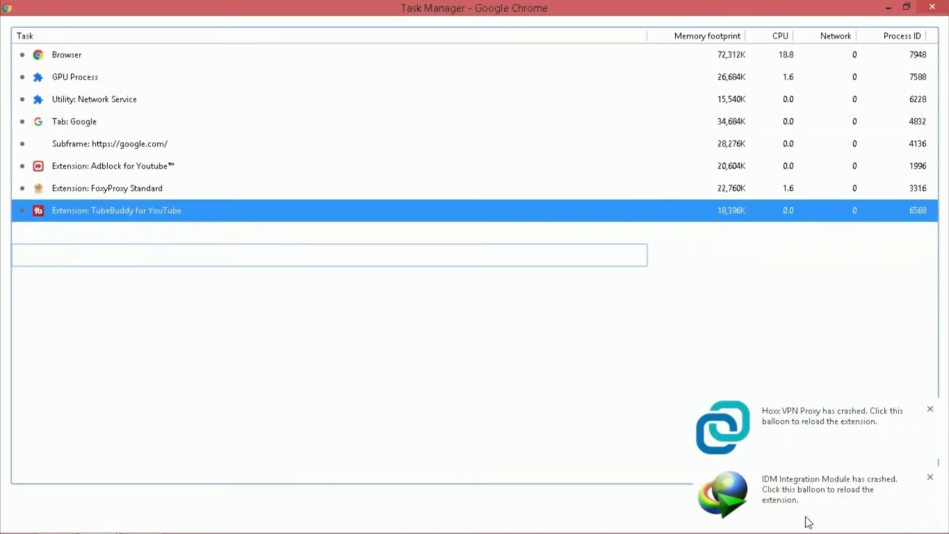
click(104, 148)
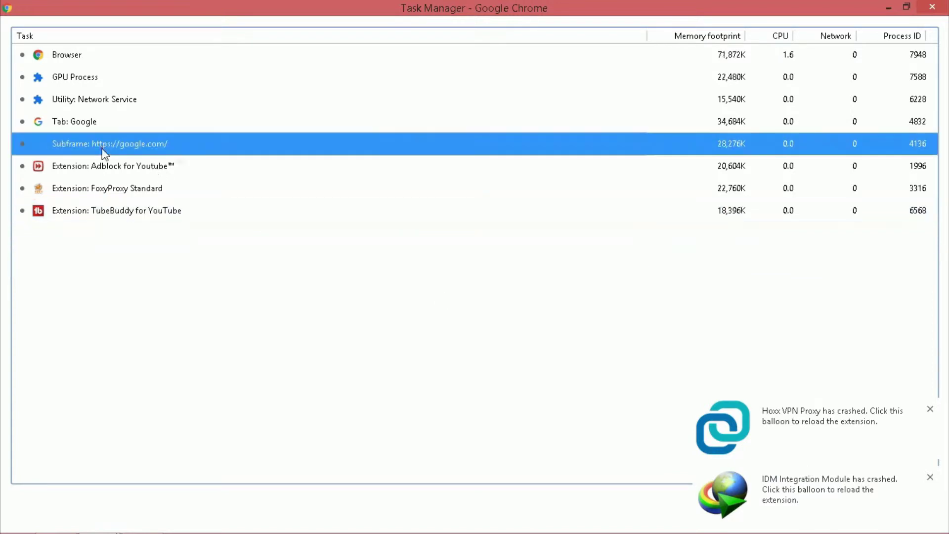
click(929, 409)
click(929, 476)
click(889, 512)
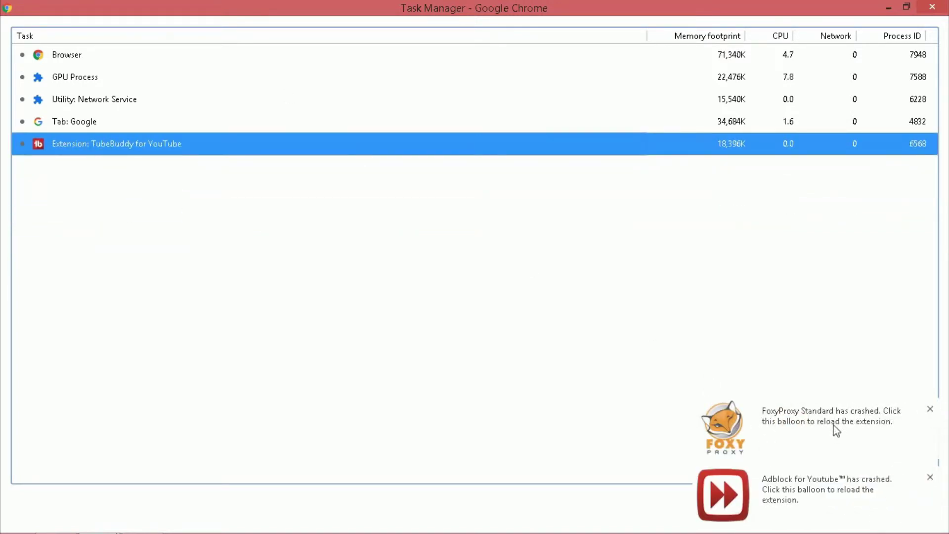
Dismiss the FoxyProxy Standard crash notice, reload Adblock for Youtube from its notice and close the Task Manager
click(929, 409)
click(846, 489)
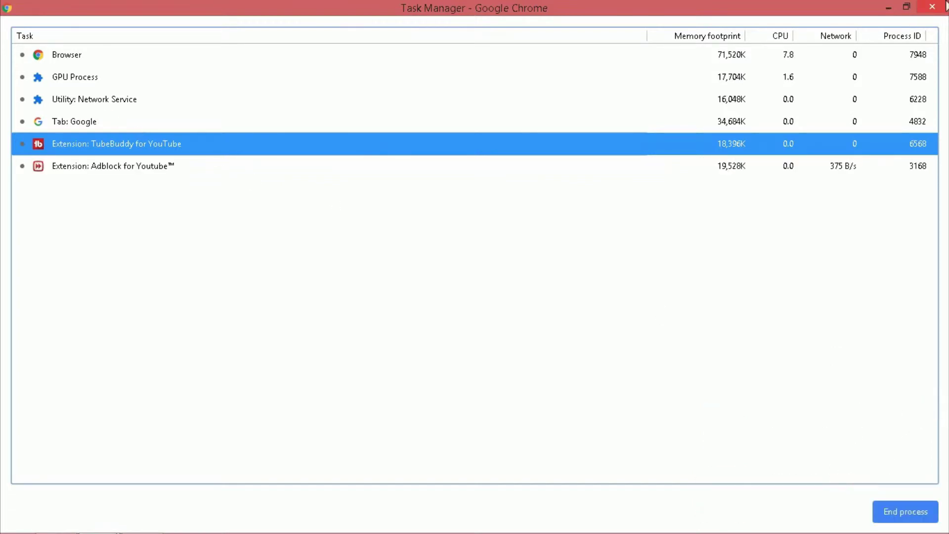
click(939, 4)
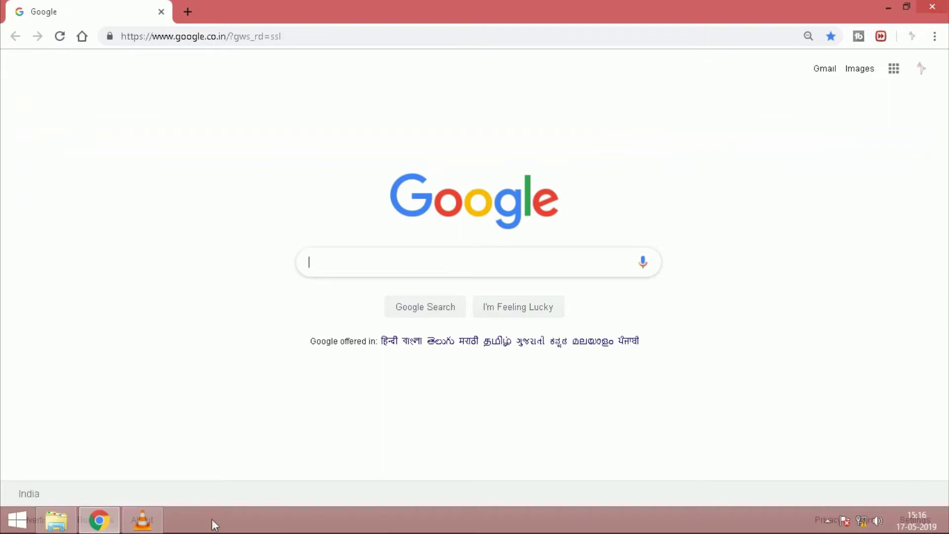
click(140, 520)
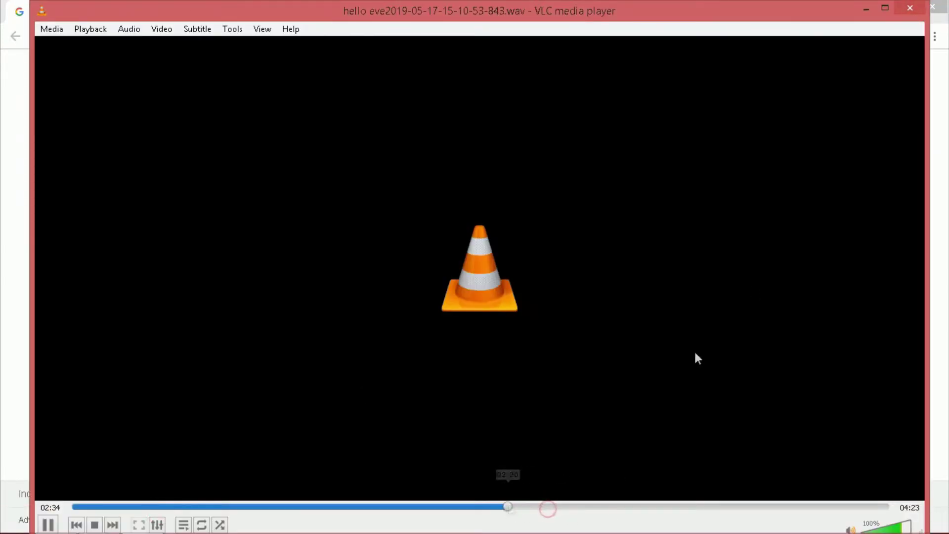
click(867, 7)
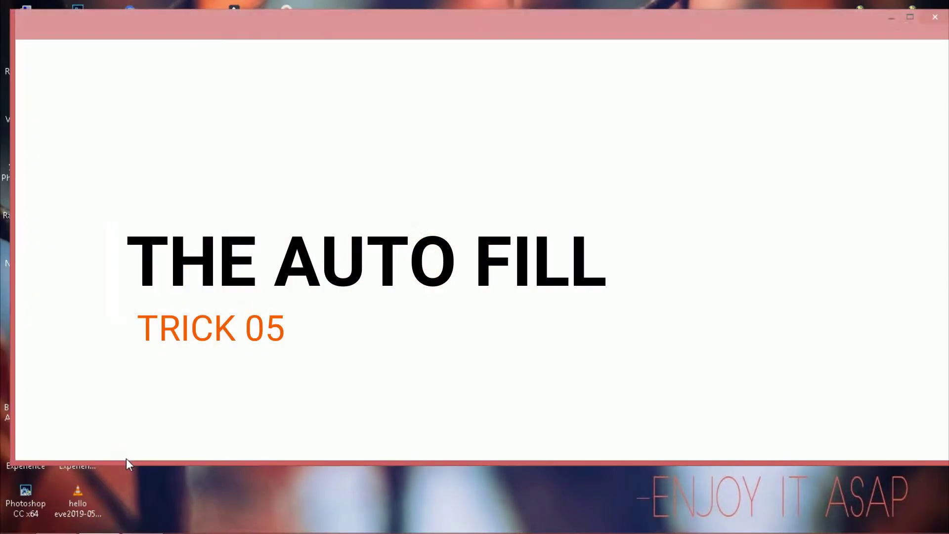
Maximize the newly opened browser window and close its second tab, leaving only the Google page
click(911, 21)
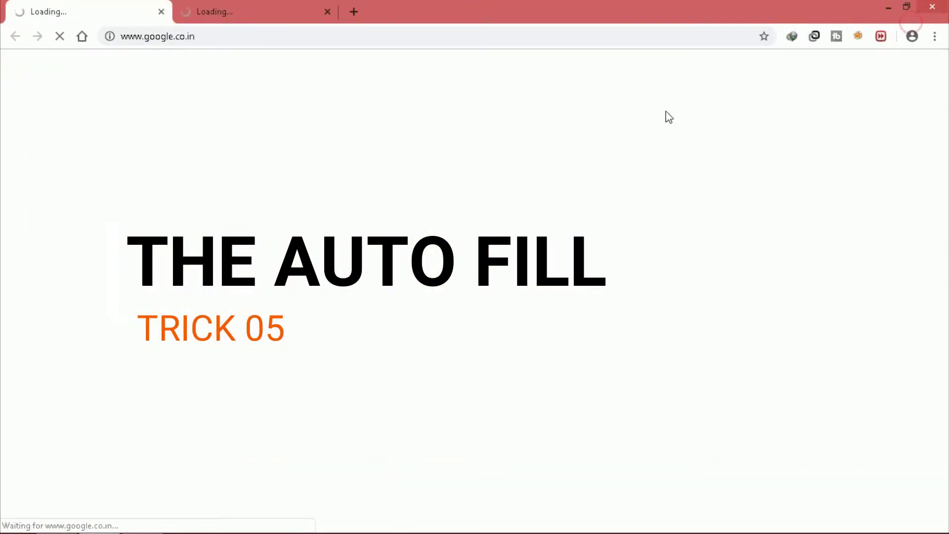
click(327, 12)
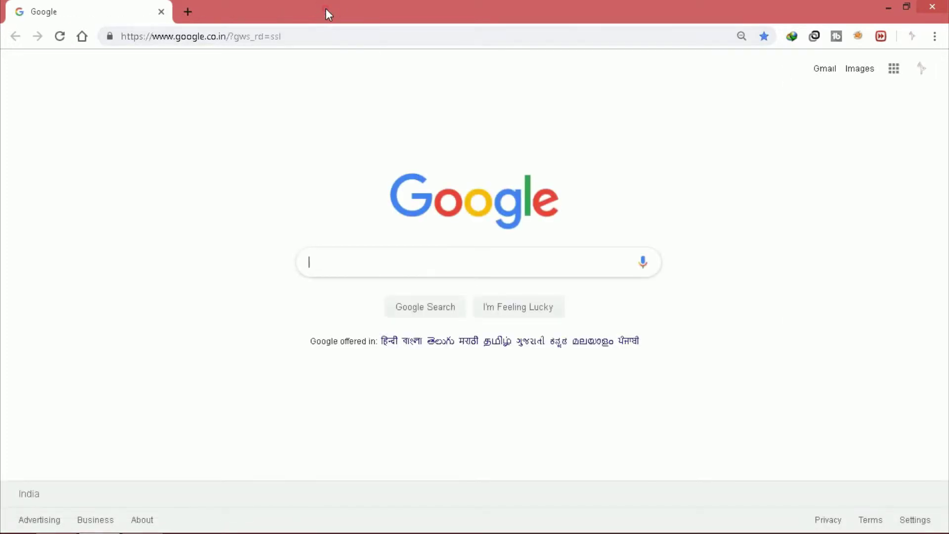
click(934, 36)
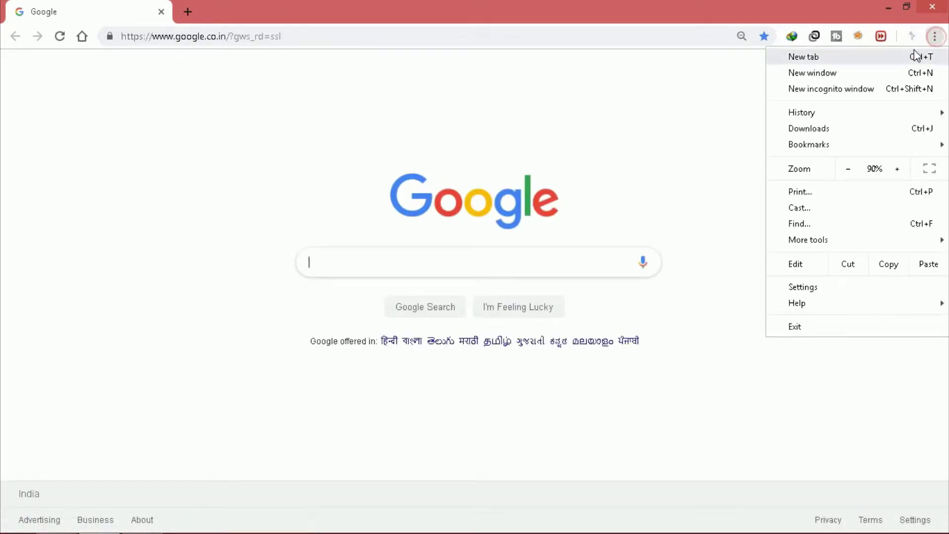
click(674, 116)
Open the browser settings and examine the options in the Autofill section
click(934, 36)
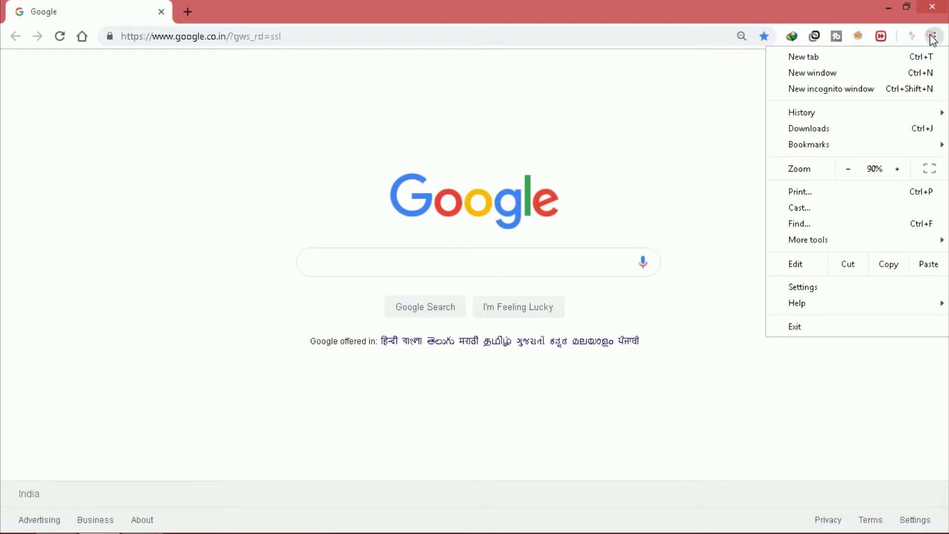
click(831, 293)
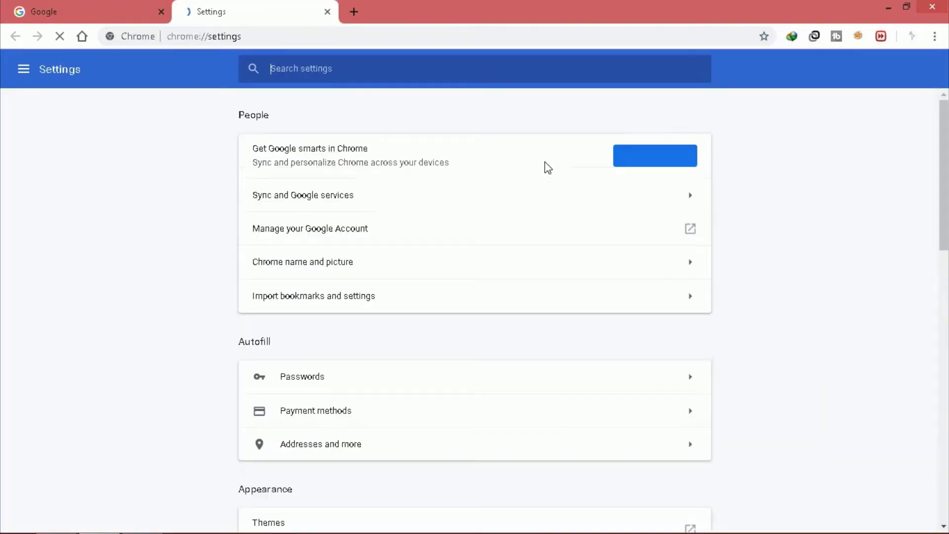
scroll(328, 203, down, 2)
double_click(253, 249)
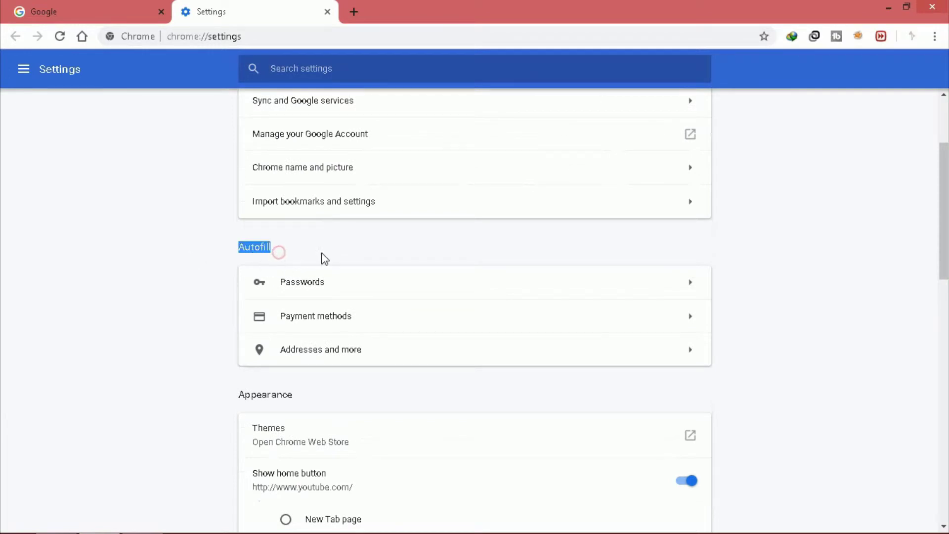
click(315, 266)
scroll(368, 266, down, 2)
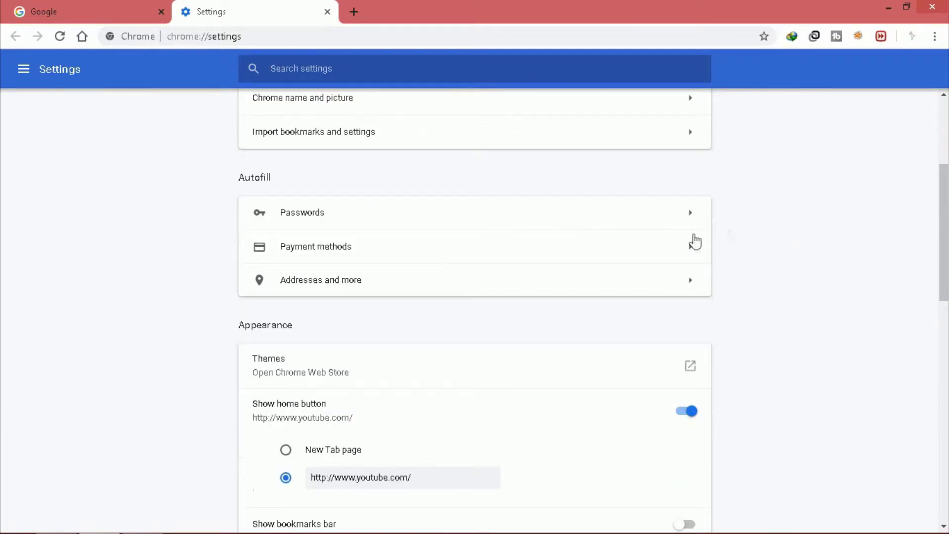
Look through the saved passwords list under Autofill, return to the main settings and close the browser window
click(691, 217)
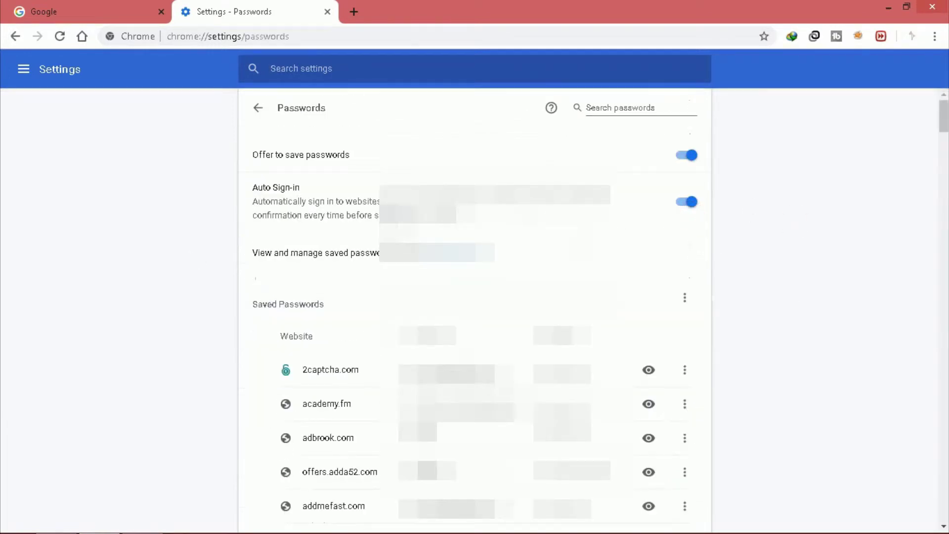
click(277, 359)
scroll(287, 336, down, 3)
scroll(475, 306, down, 3)
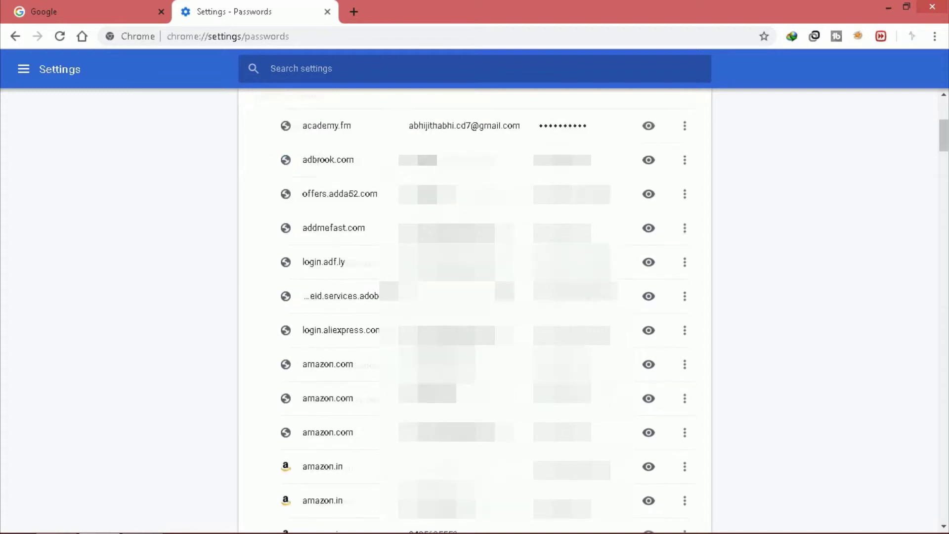
scroll(474, 306, up, 6)
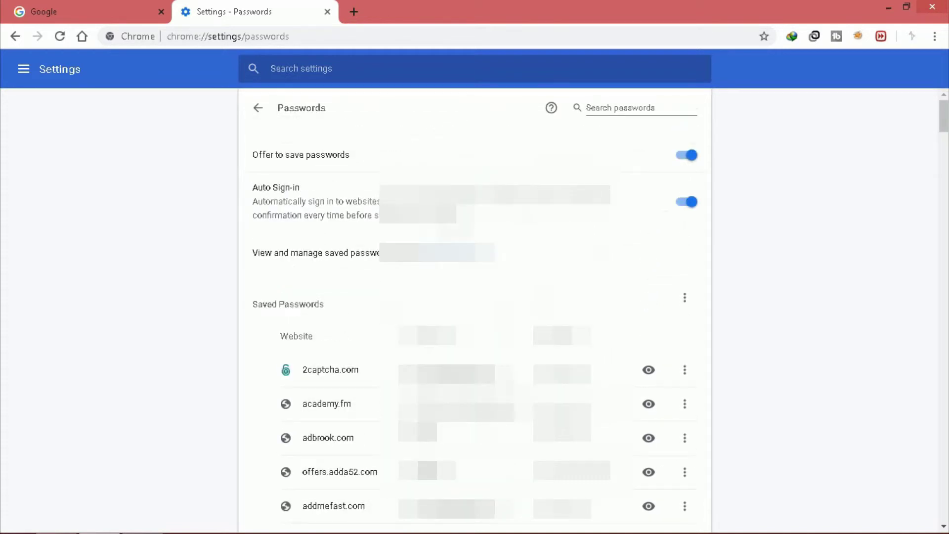
click(258, 110)
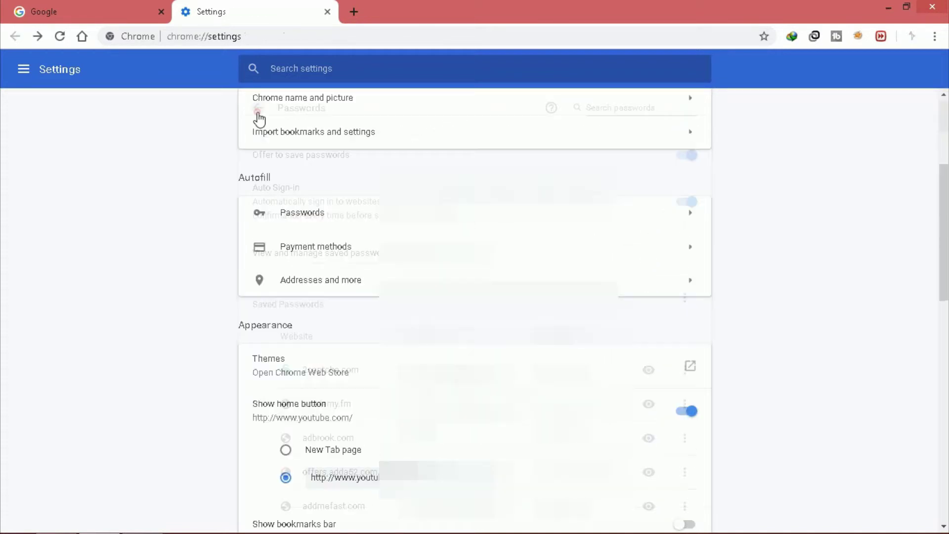
click(932, 7)
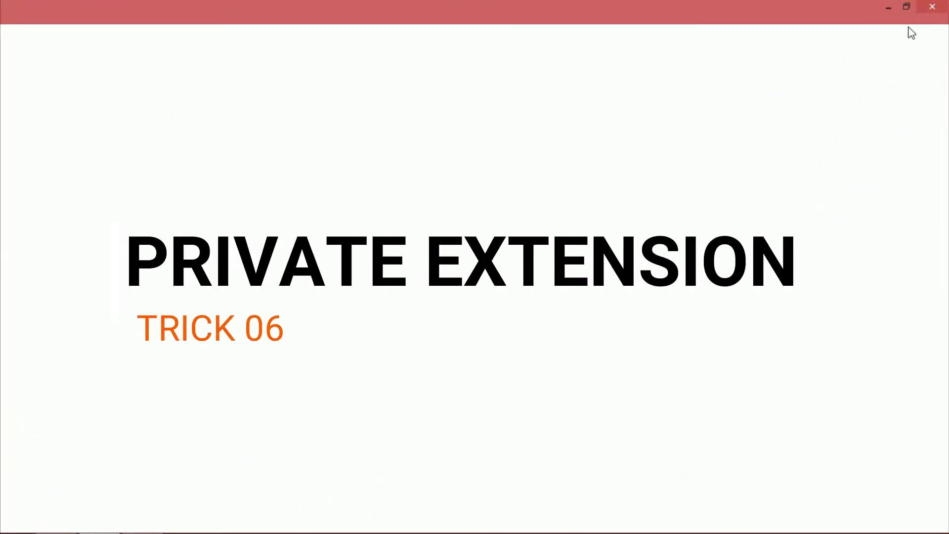
Open the Extensions page and look over the installed extensions
click(934, 37)
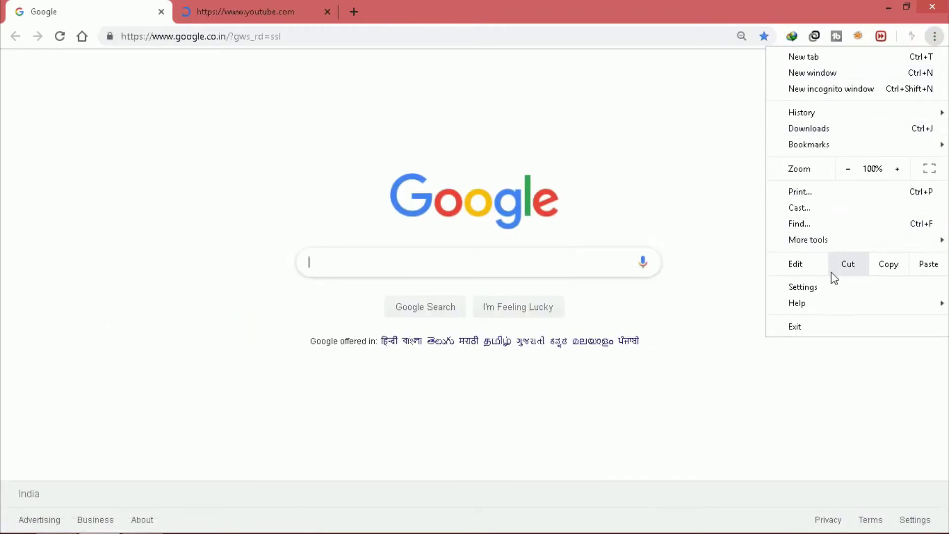
mouse_move(828, 252)
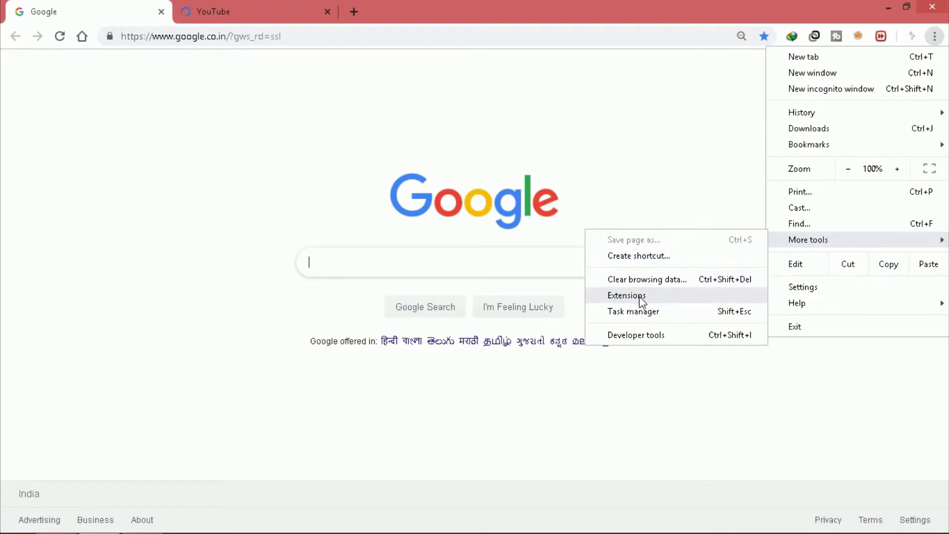
click(626, 296)
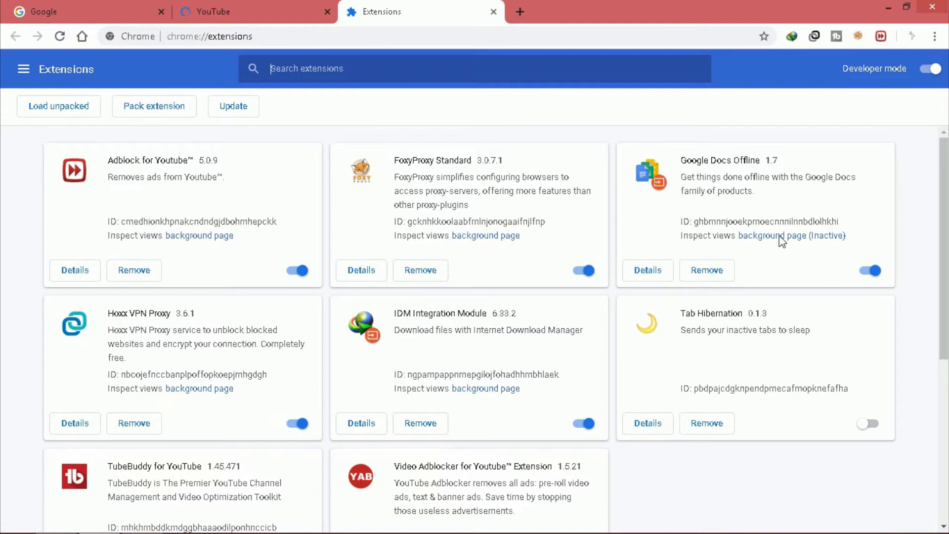
scroll(779, 235, down, 2)
scroll(465, 283, up, 1)
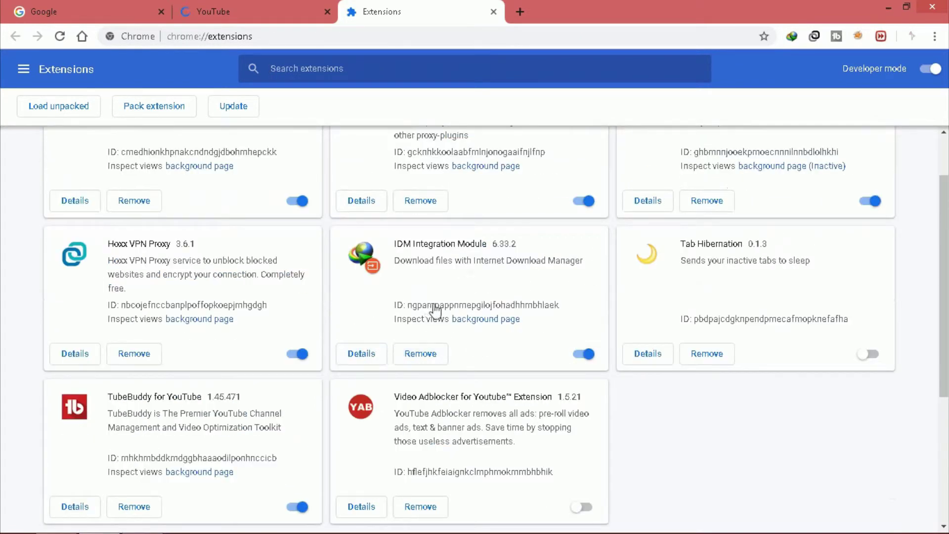
Open the details of the IDM Integration Module extension and allow it in incognito
drag(521, 245, 415, 253)
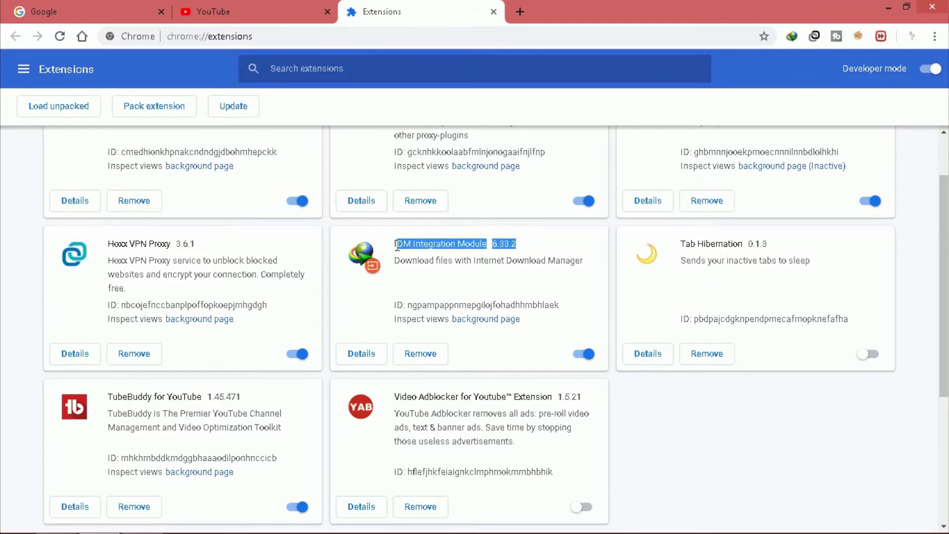
click(357, 354)
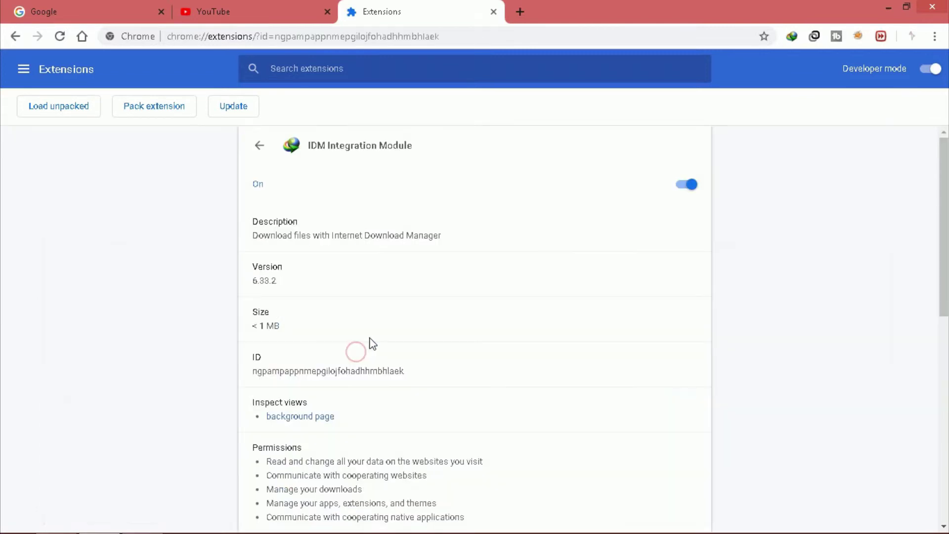
scroll(377, 327, down, 7)
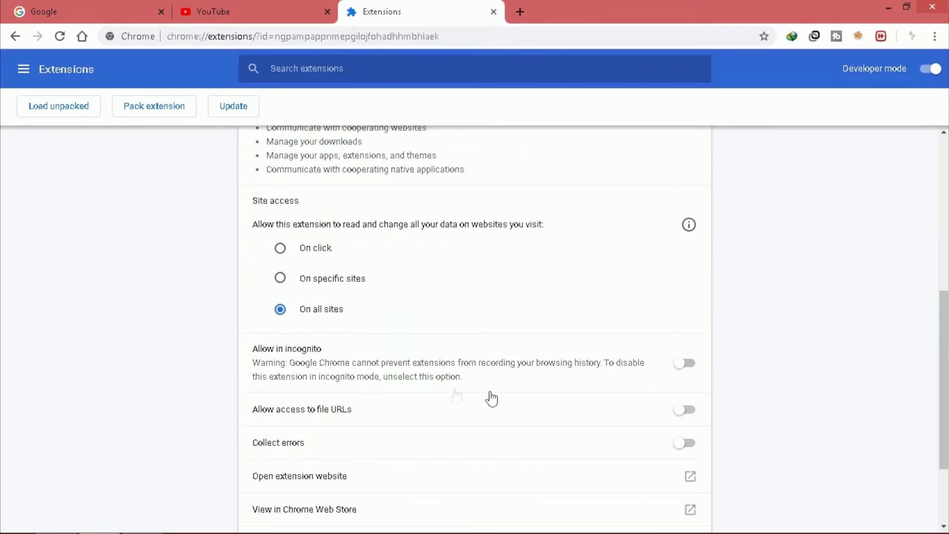
click(681, 364)
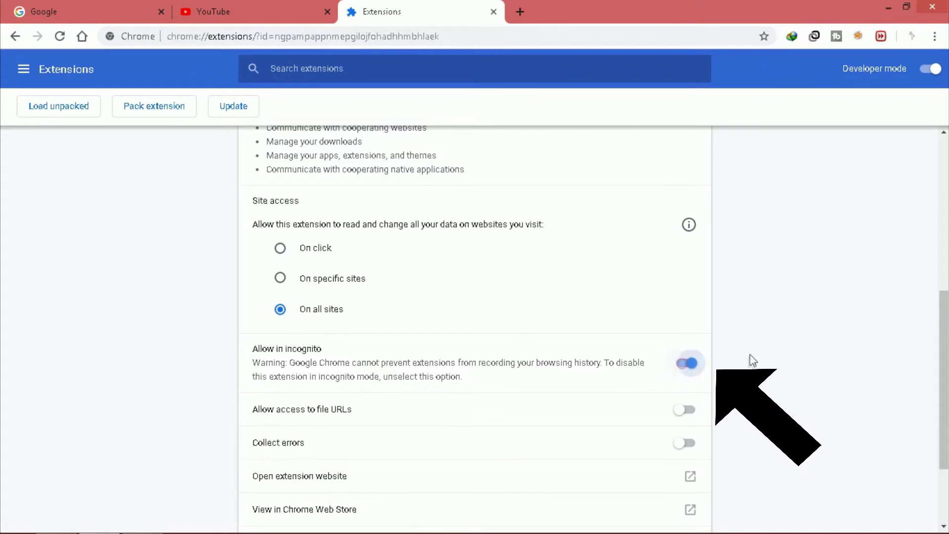
Open a new incognito window, check the toolbar for the IDM extension and close the window
click(520, 12)
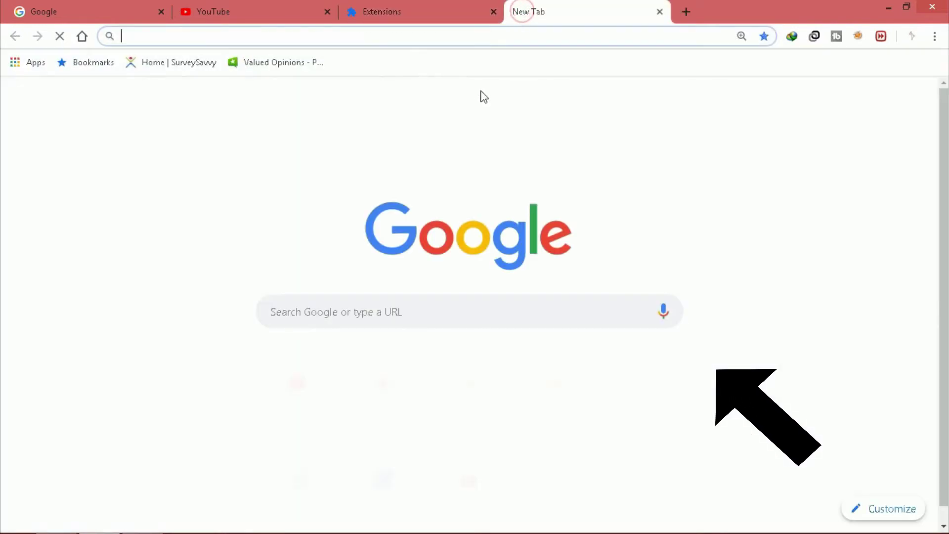
click(934, 36)
click(862, 89)
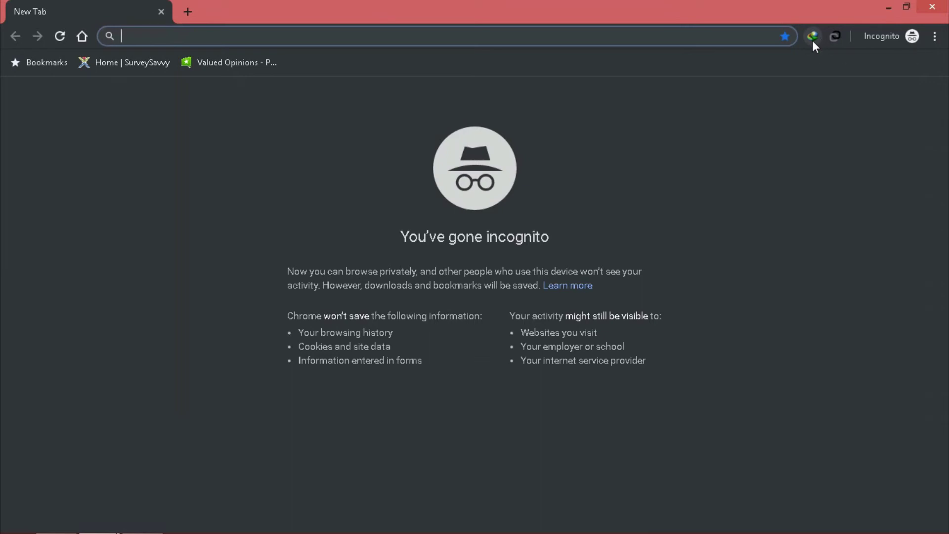
click(802, 88)
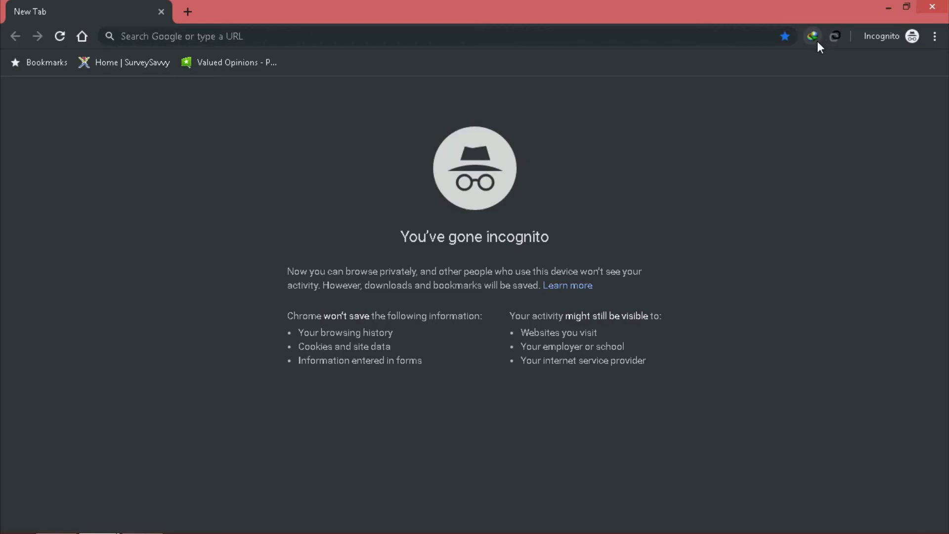
click(931, 7)
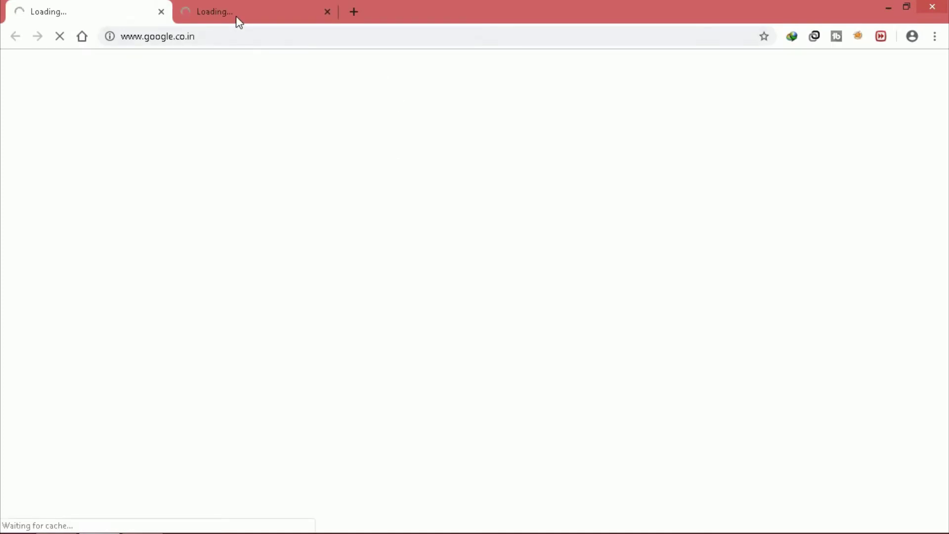
Zoom the Google page in to 300% and reset it to the default zoom
key(ctrl+Tab)
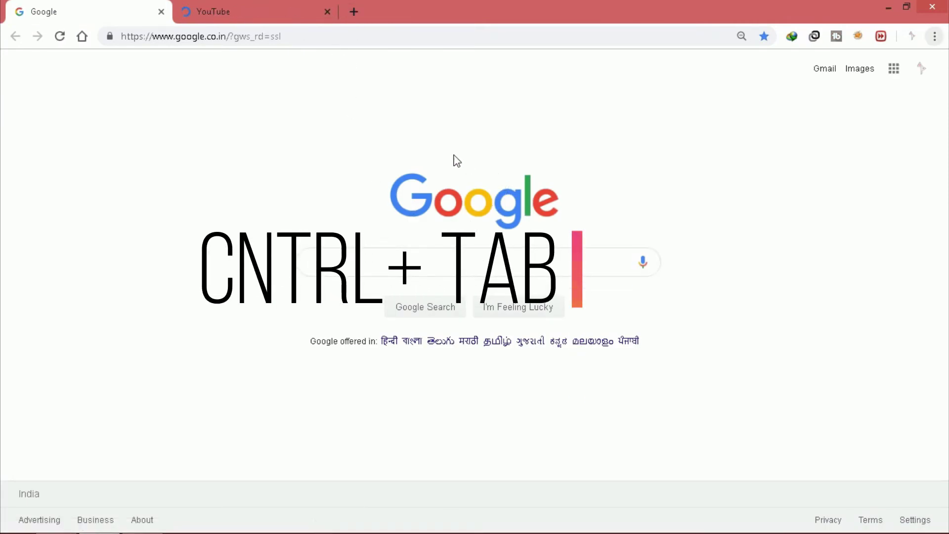
key(ctrl+plus)
key(ctrl+plus)
key(ctrl+plus)
key(ctrl+plus)
key(ctrl+plus)
key(ctrl+plus)
key(ctrl+plus)
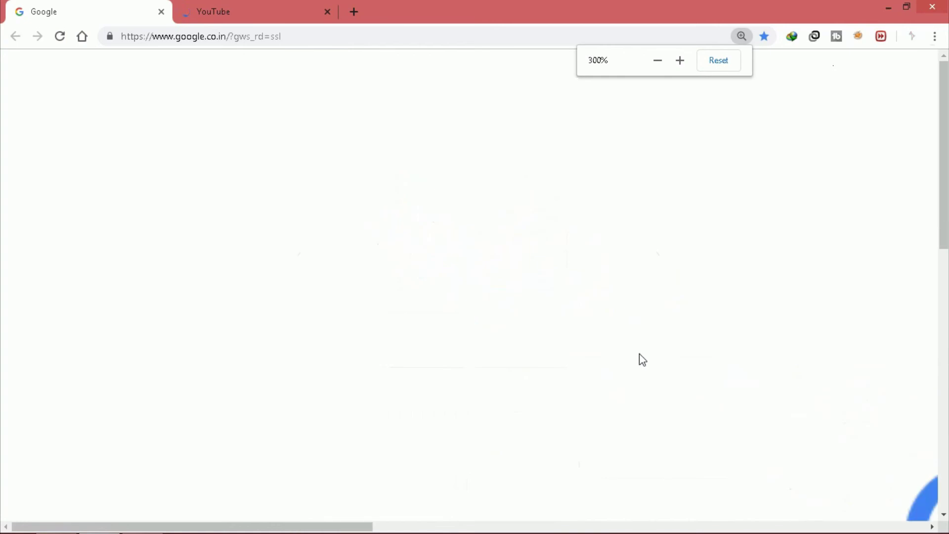
key(ctrl+0)
Switch to the YouTube tab and zoom its page in to 125%
click(240, 7)
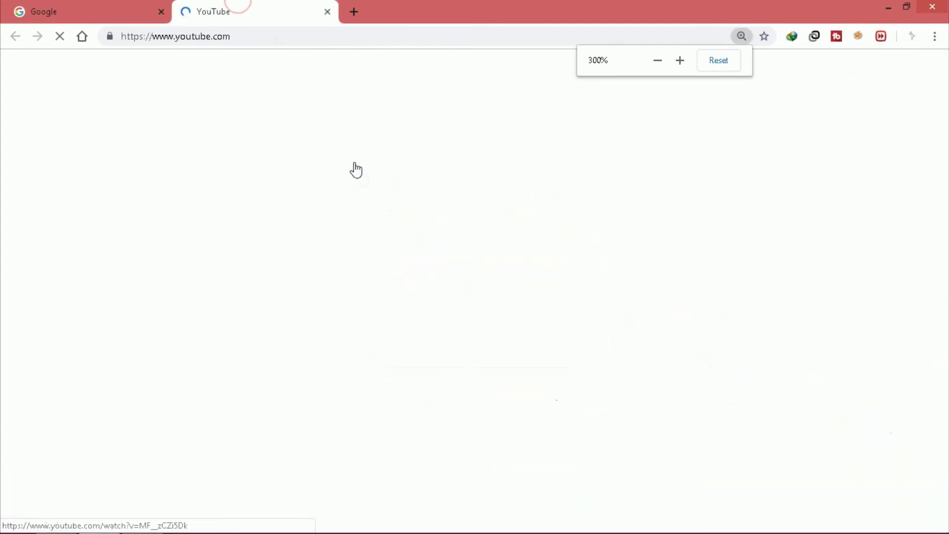
click(104, 7)
click(263, 15)
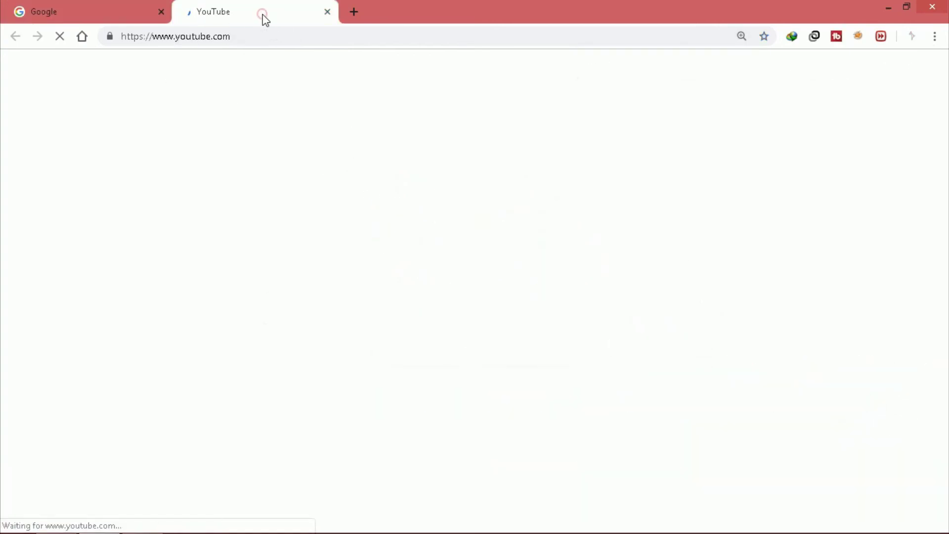
key(ctrl+plus)
key(ctrl+plus)
key(ctrl+plus)
key(ctrl+plus)
key(ctrl+plus)
key(ctrl+plus)
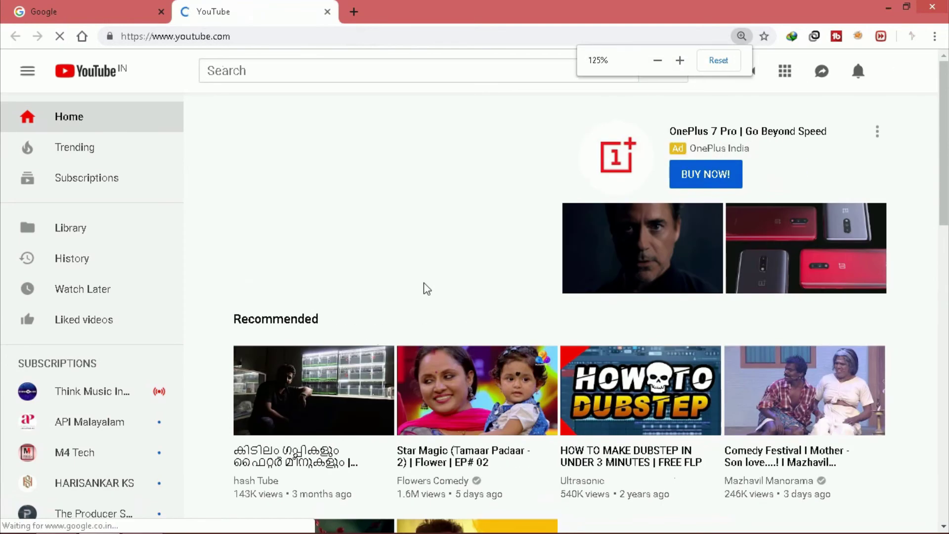
Zoom the YouTube page in one more level and back out by five levels
key(ctrl+plus)
key(ctrl+minus)
key(ctrl+minus)
key(ctrl+minus)
key(ctrl+minus)
key(ctrl+minus)
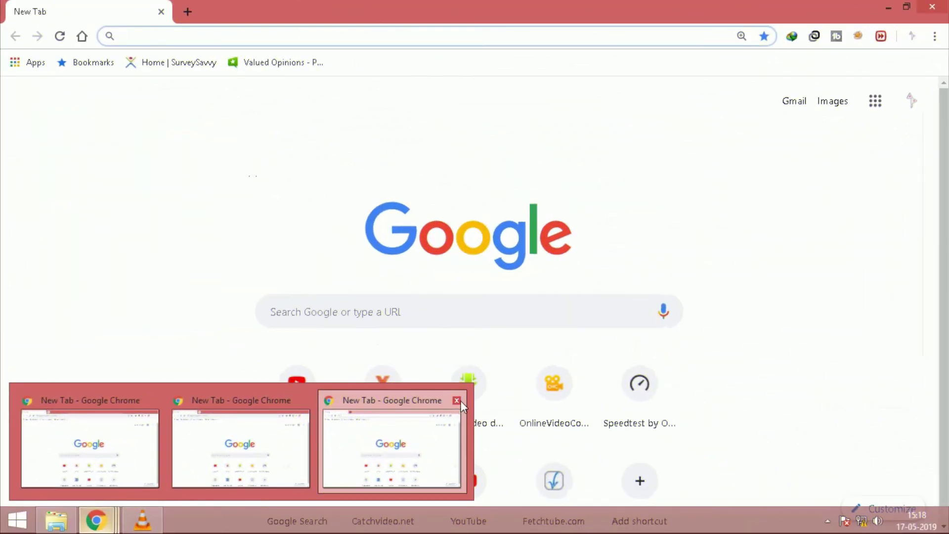
Close two of the three open New Tab browser windows from their taskbar previews
click(459, 399)
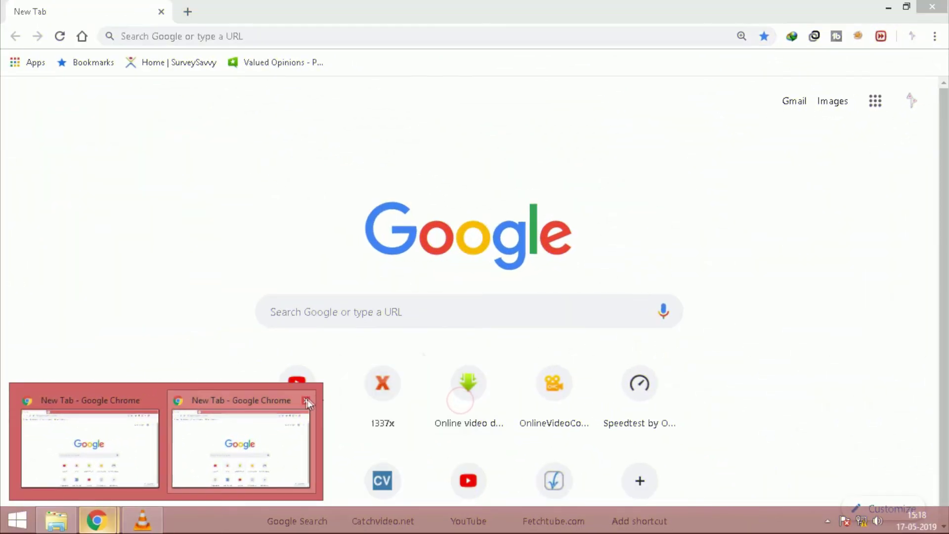
click(307, 398)
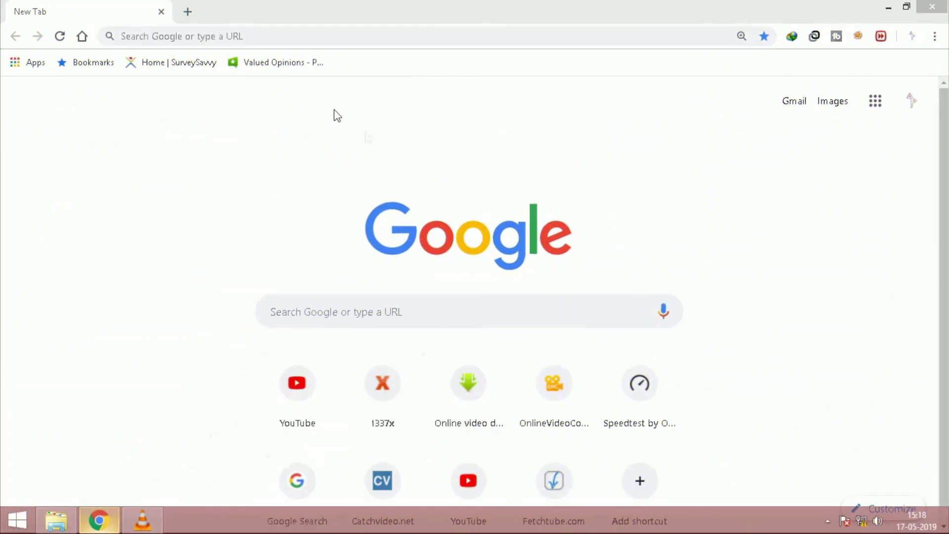
click(143, 518)
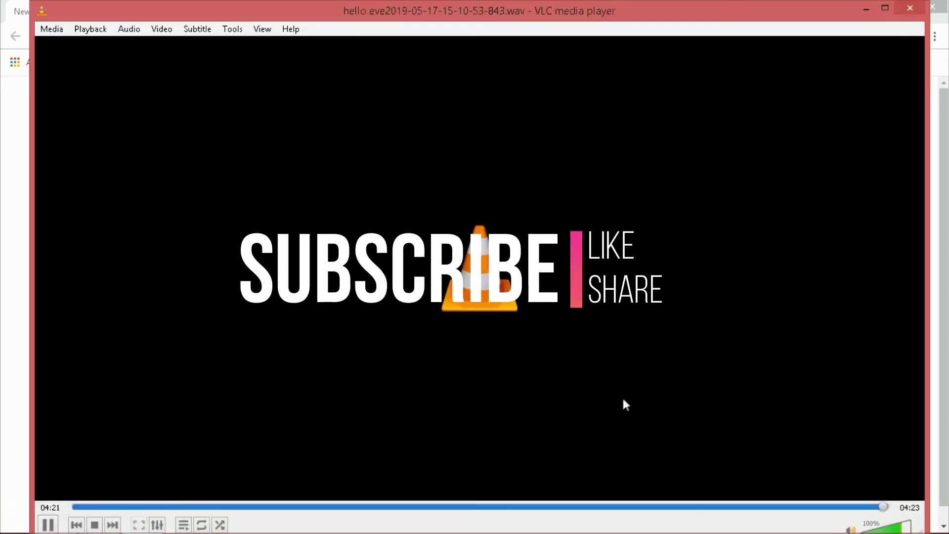
click(866, 8)
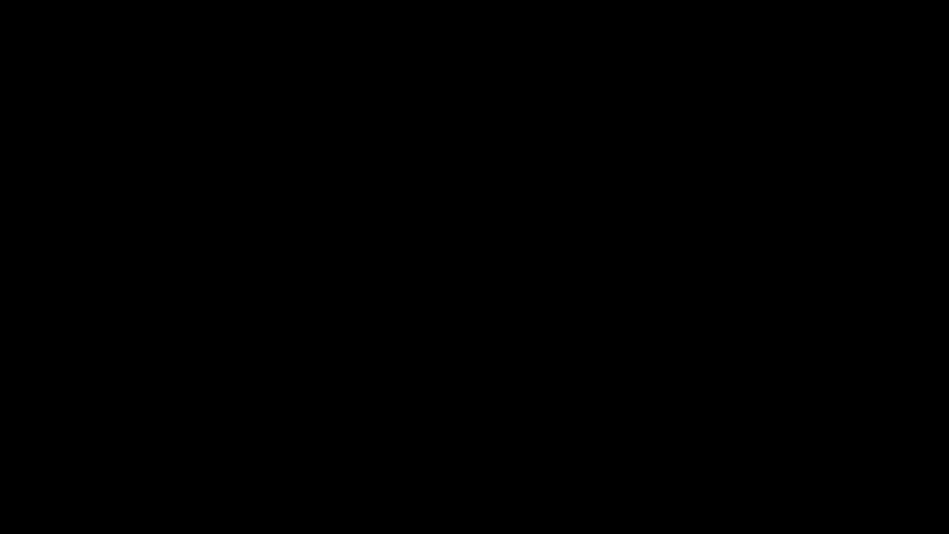